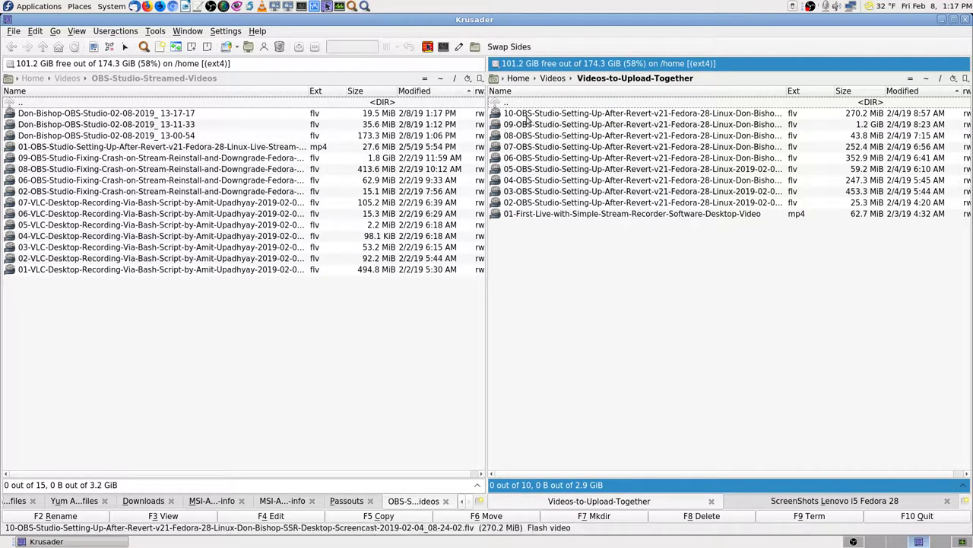
# Re-sort the Videos-to-Upload-Together files by the Name and Modified columns so 01 is first and 10 last
pyautogui.click(568, 92)
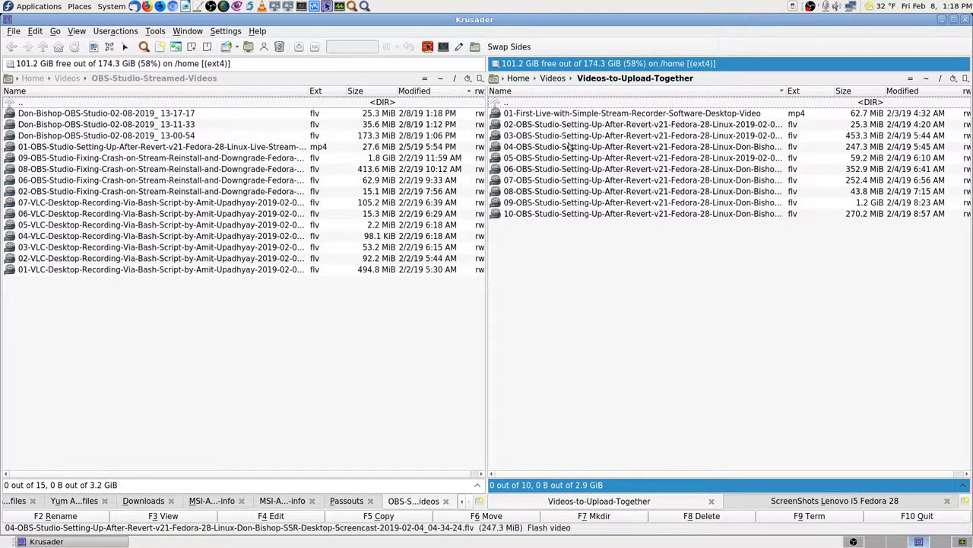
pyautogui.click(909, 92)
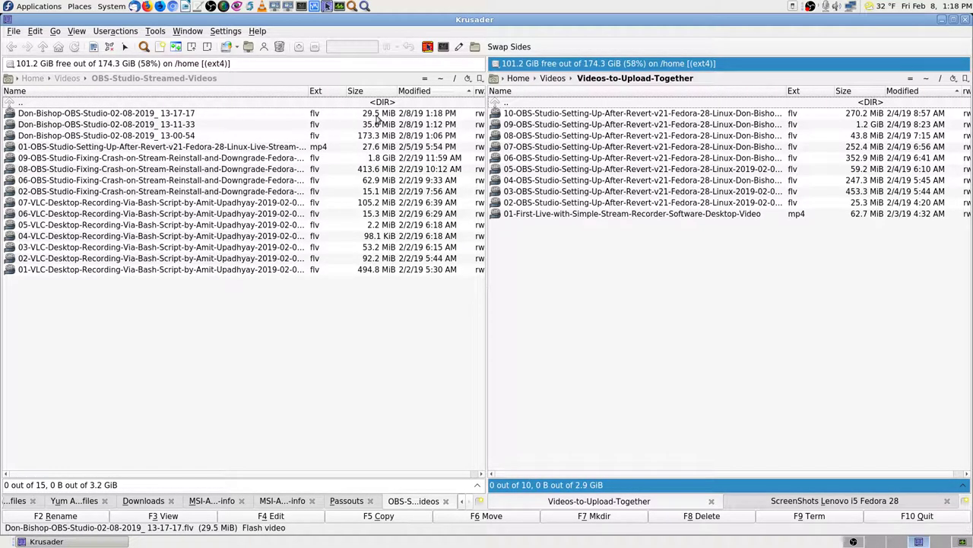
pyautogui.click(346, 116)
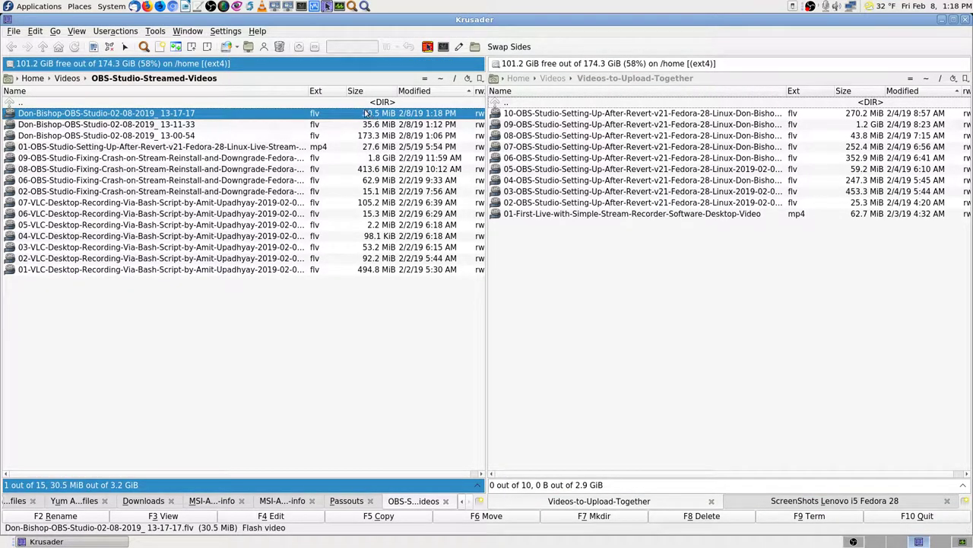
pyautogui.click(352, 103)
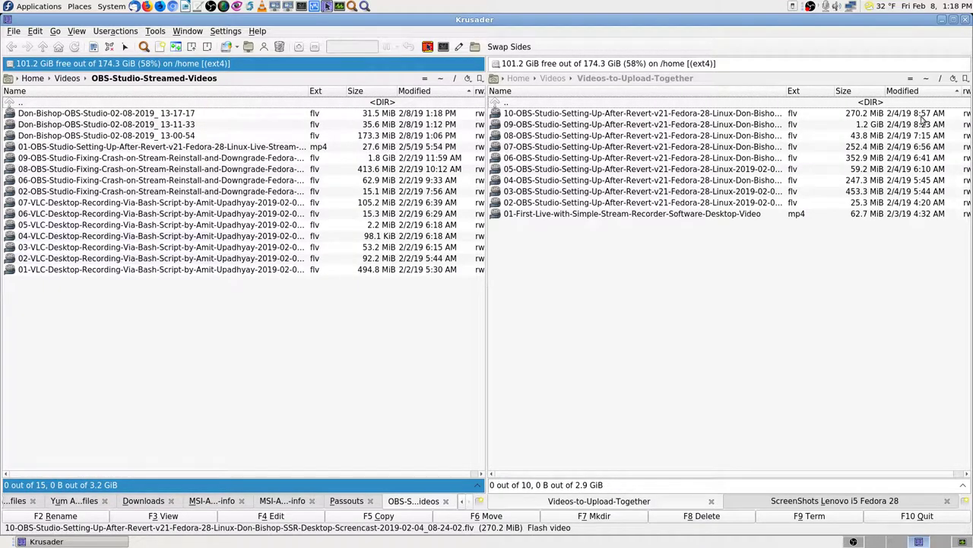
pyautogui.click(934, 93)
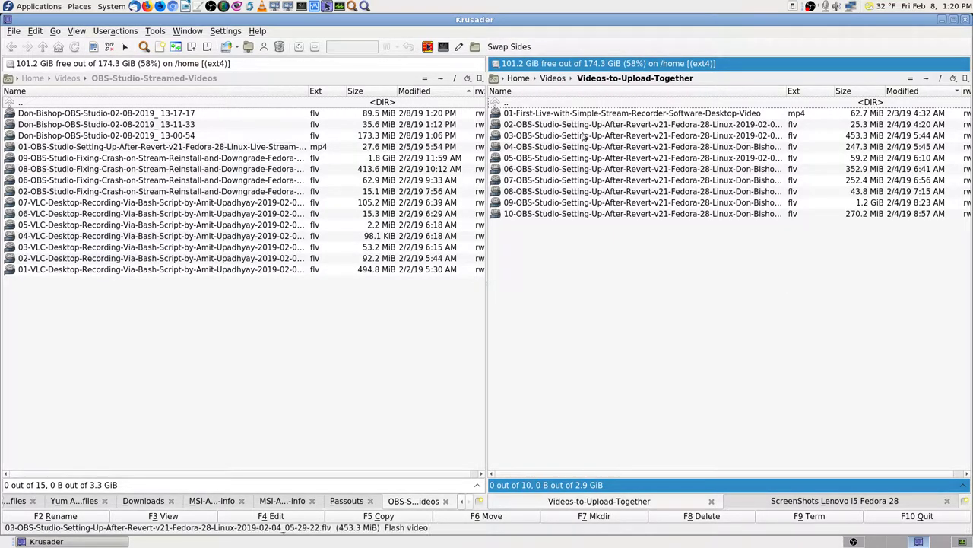
pyautogui.click(927, 93)
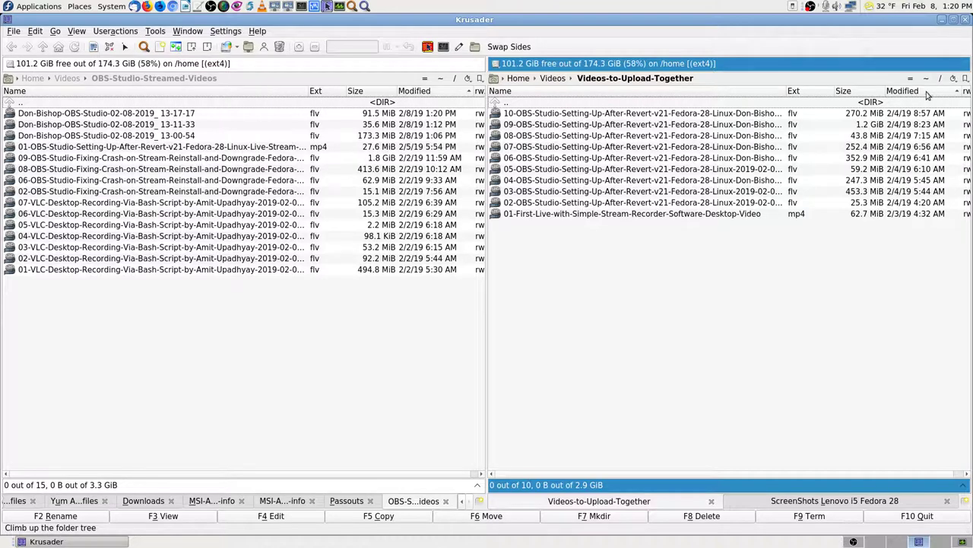
pyautogui.click(927, 93)
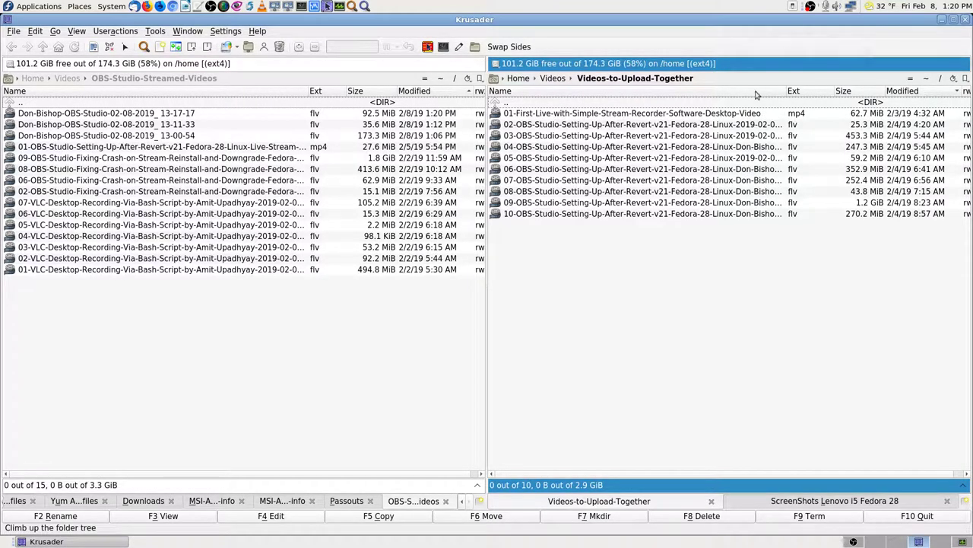
pyautogui.moveTo(547, 118)
pyautogui.click(526, 114)
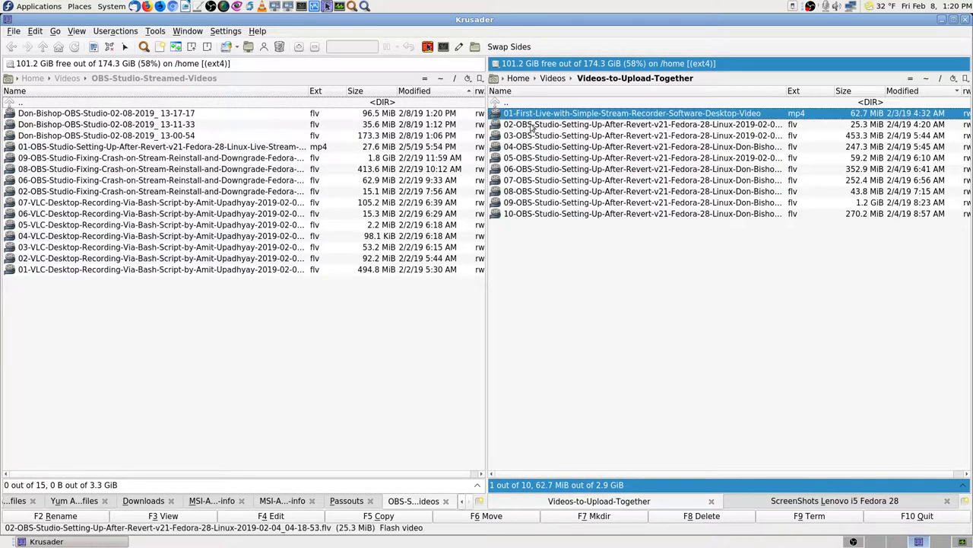
pyautogui.keyDown('shift'); pyautogui.click(532, 214); pyautogui.keyUp('shift')
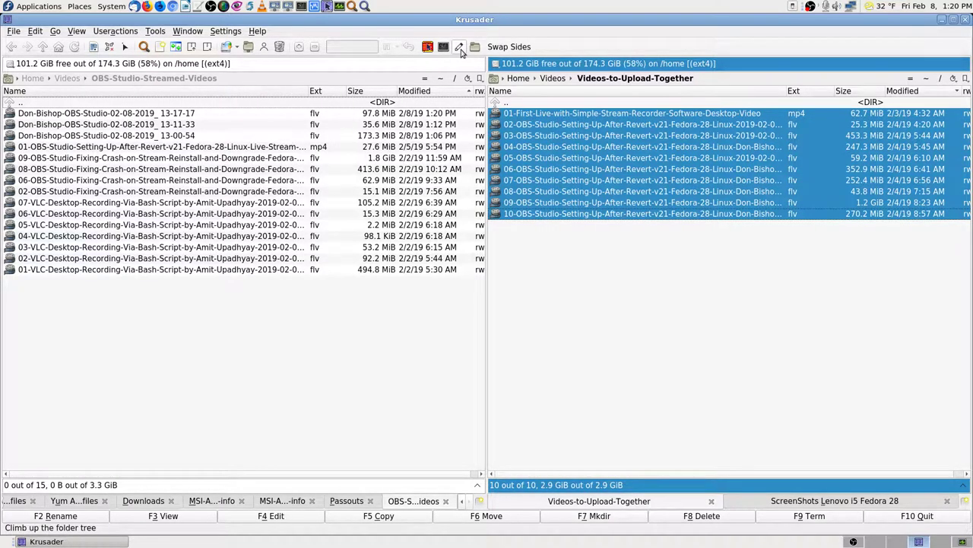
pyautogui.hotkey('ctrl', '-')
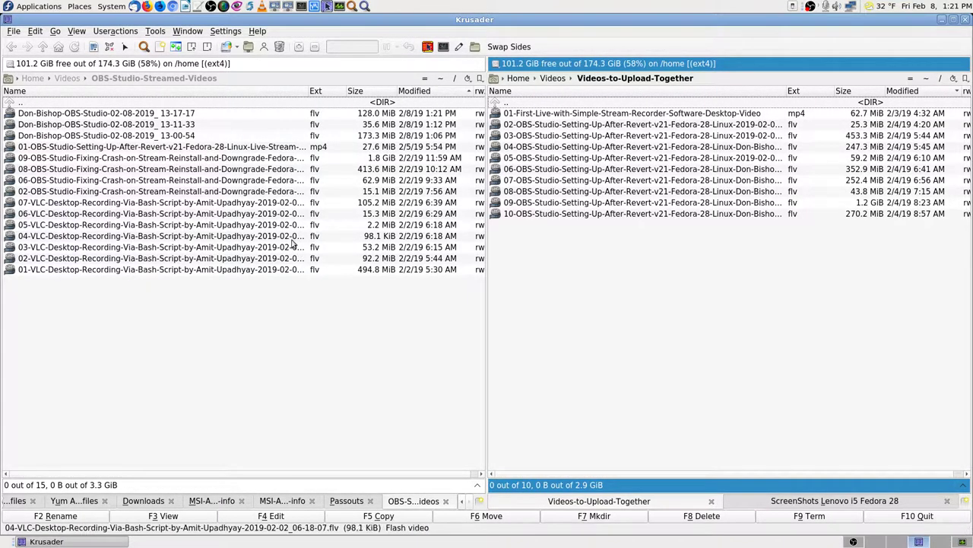
pyautogui.moveTo(295, 245)
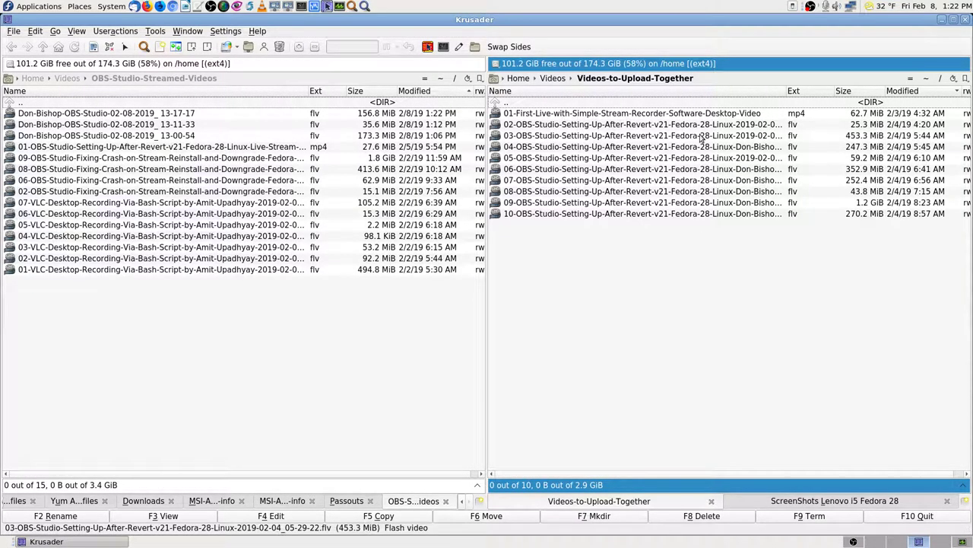
pyautogui.moveTo(673, 143)
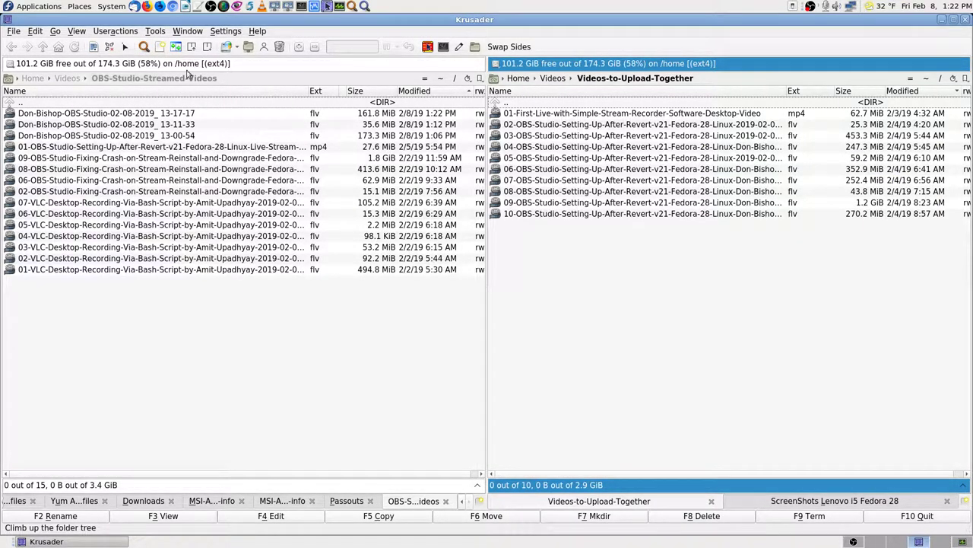
pyautogui.click(144, 47)
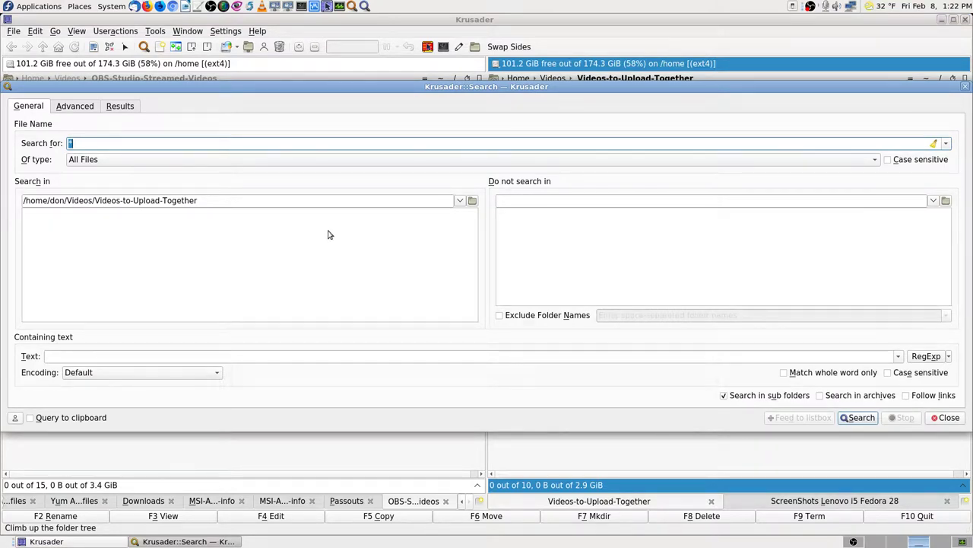
pyautogui.write('simple')
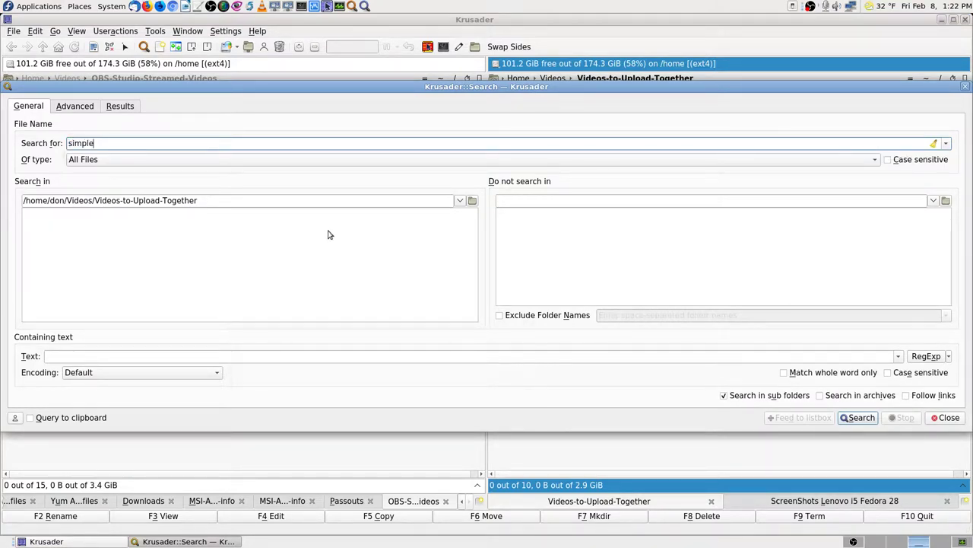
pyautogui.click(859, 418)
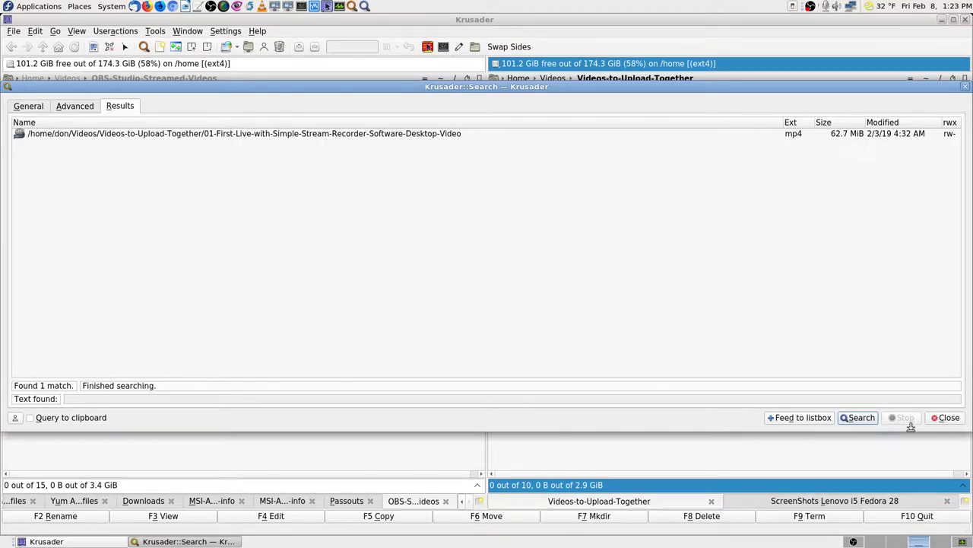
pyautogui.click(943, 418)
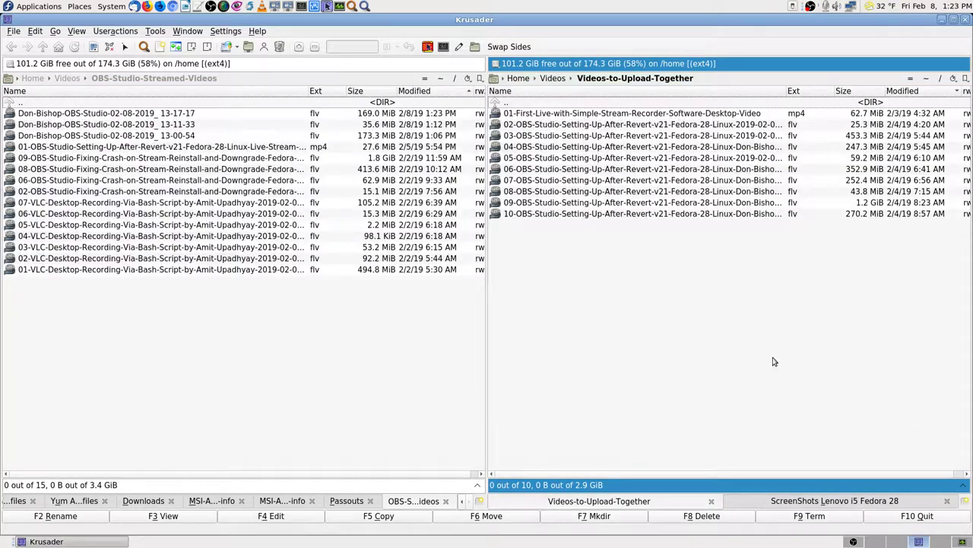
# Open Simple-Screen-Recorder on the left and move the 01 First-Live mp4 into it with F6
pyautogui.doubleClick(308, 103)
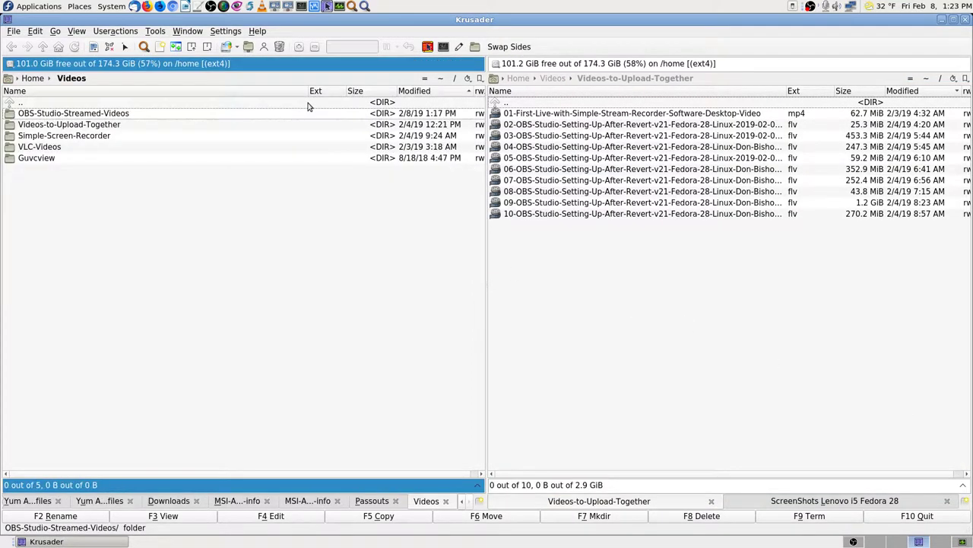
pyautogui.doubleClick(101, 137)
pyautogui.click(569, 114)
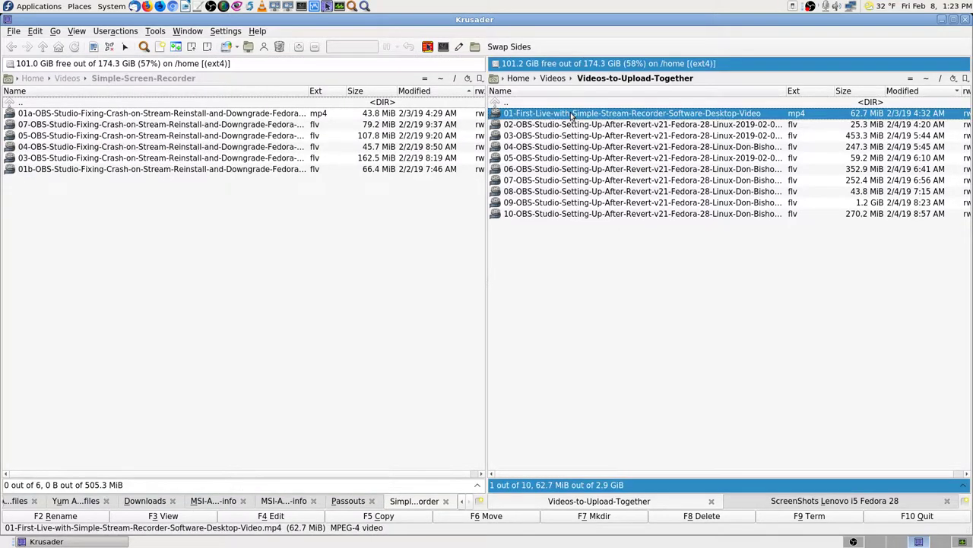
pyautogui.click(514, 518)
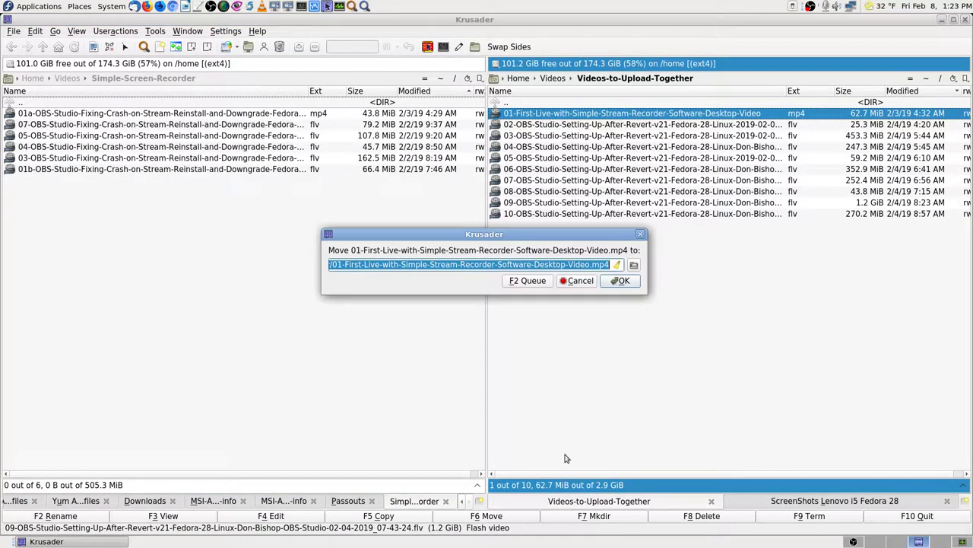
pyautogui.click(622, 281)
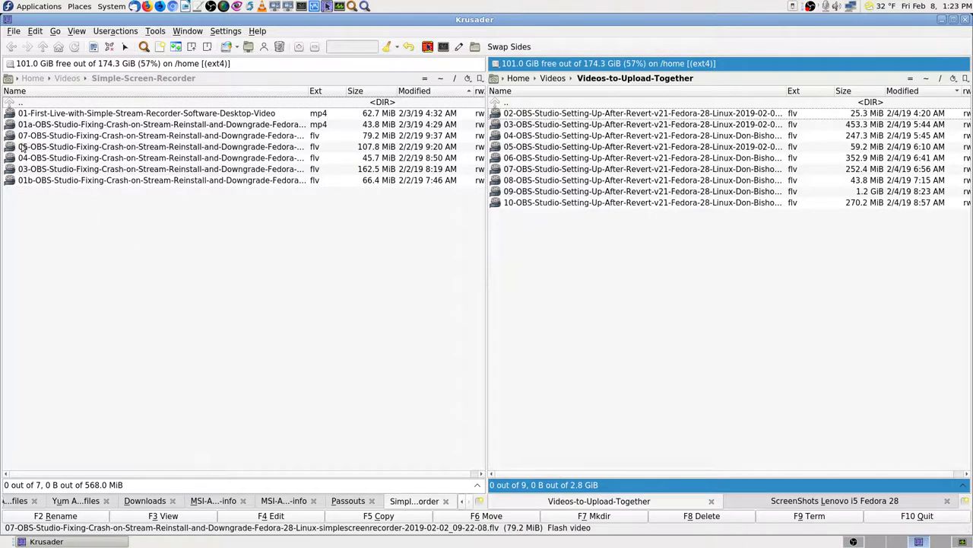
# Open OBS-Studio-Streamed-Videos in the left panel as the destination folder
pyautogui.click(308, 296)
pyautogui.press('BackSpace')
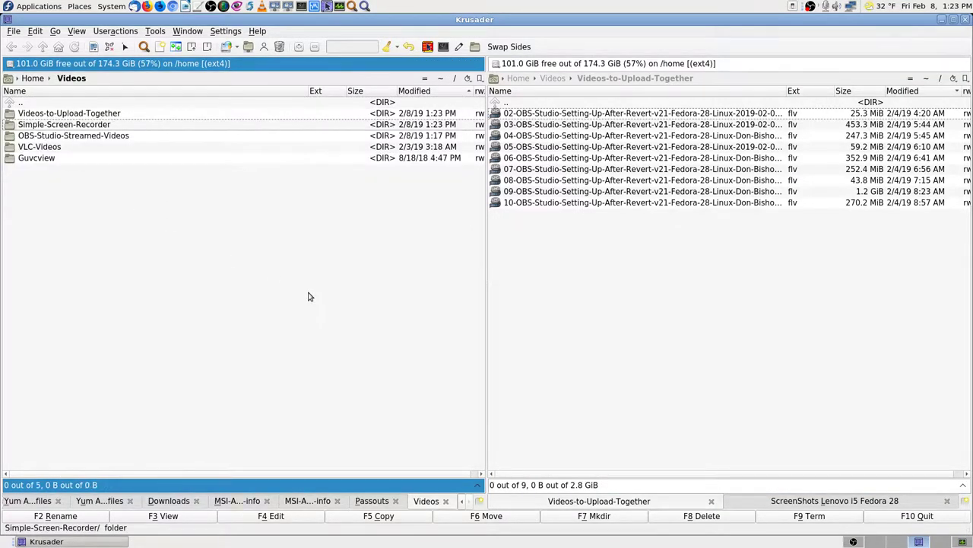
pyautogui.press('Up')
pyautogui.press('Return')
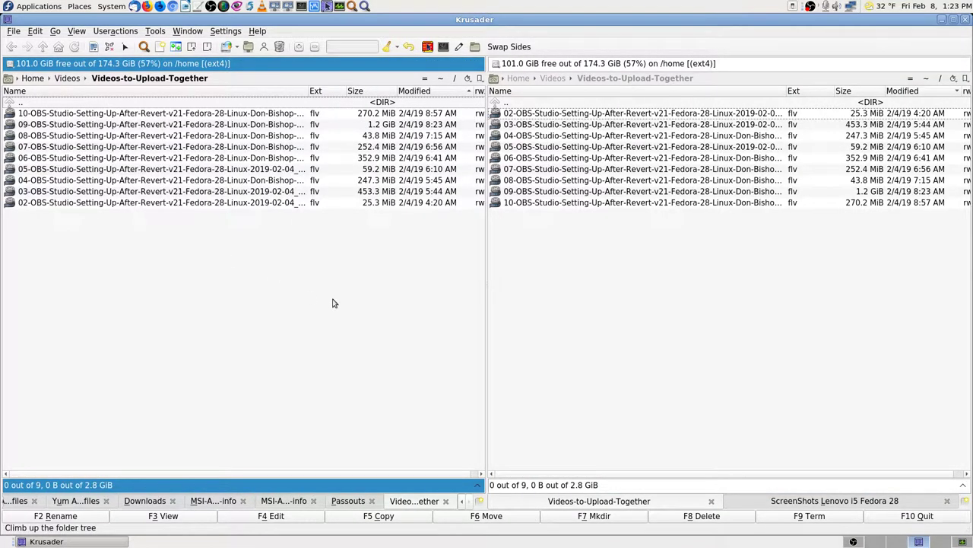
pyautogui.press('BackSpace')
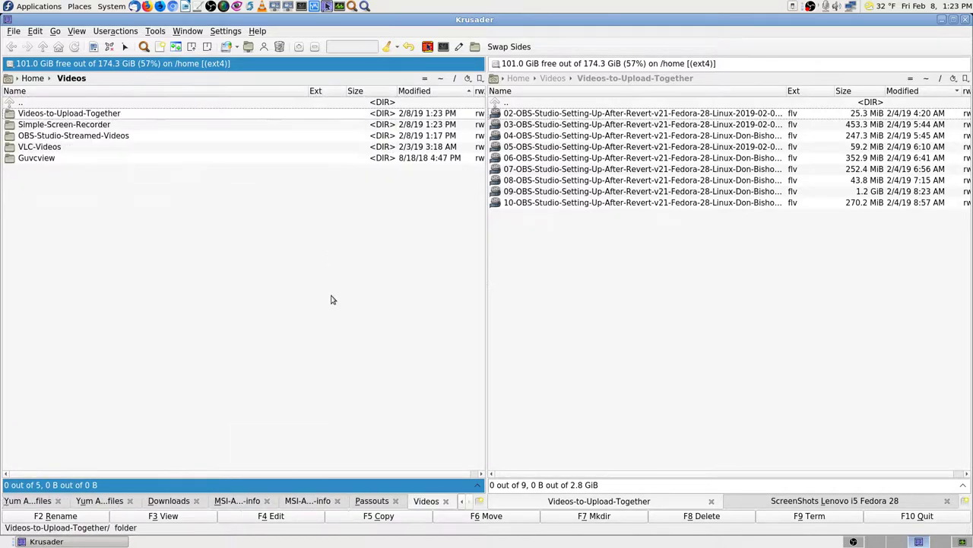
pyautogui.press('Down')
pyautogui.press('Down')
pyautogui.press('Return')
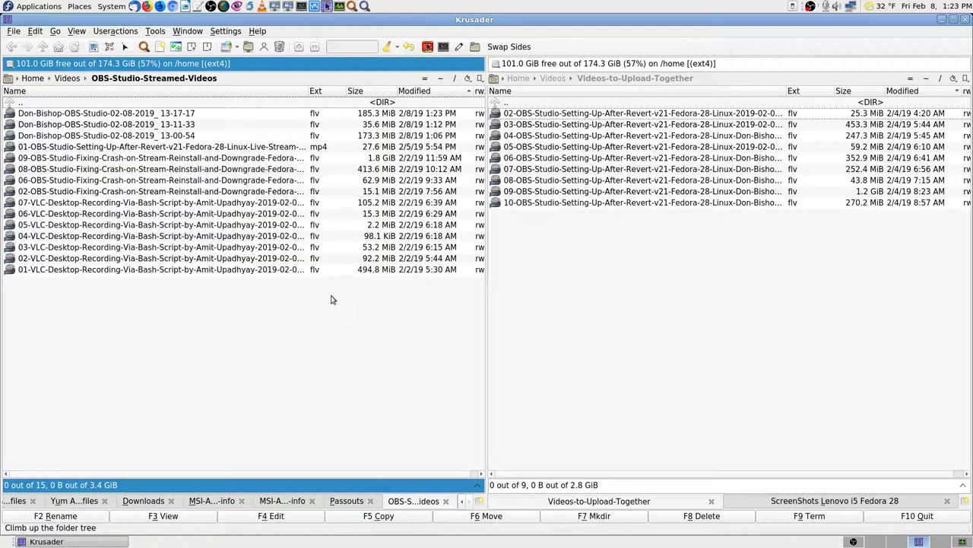
# Move the nine remaining flv files from Videos-to-Upload-Together into OBS-Studio-Streamed-Videos
pyautogui.press('Tab')
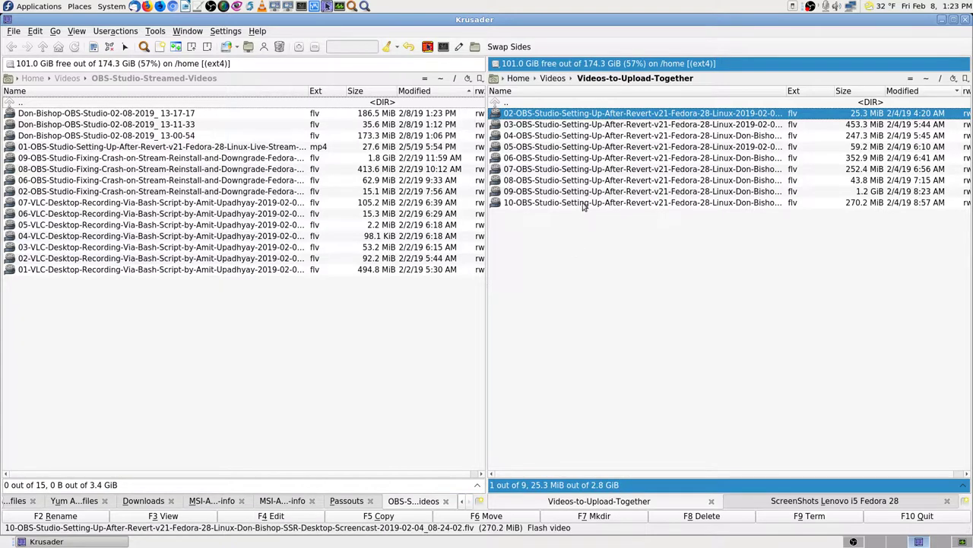
pyautogui.hotkey('ctrl', 'a')
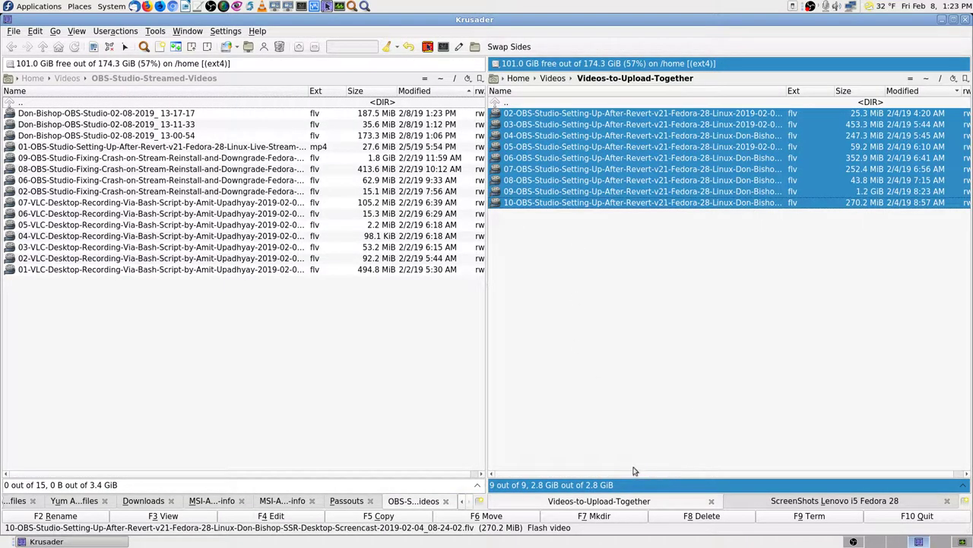
pyautogui.click(511, 520)
pyautogui.click(617, 282)
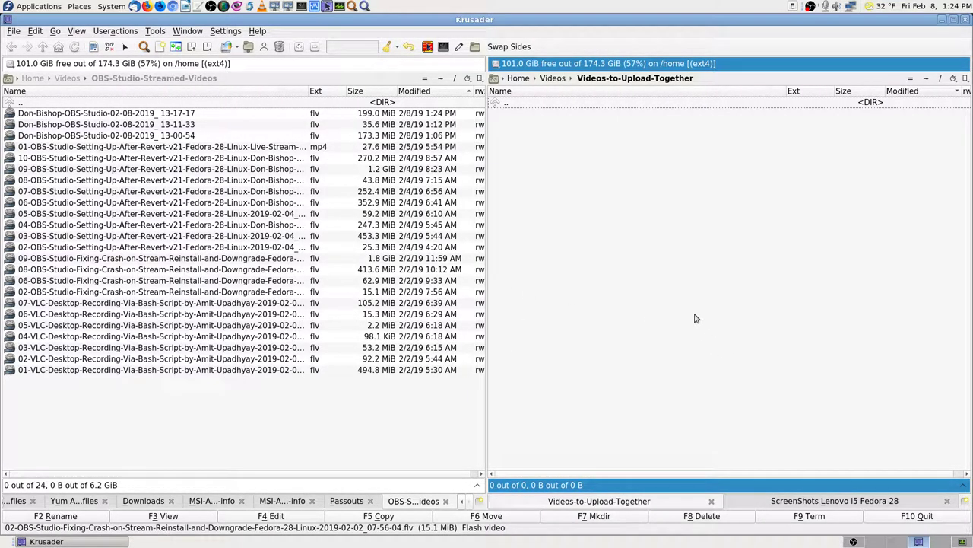
# Check that Videos-to-Upload-Together is now empty and return to the Videos folder
pyautogui.press('BackSpace')
pyautogui.press('Return')
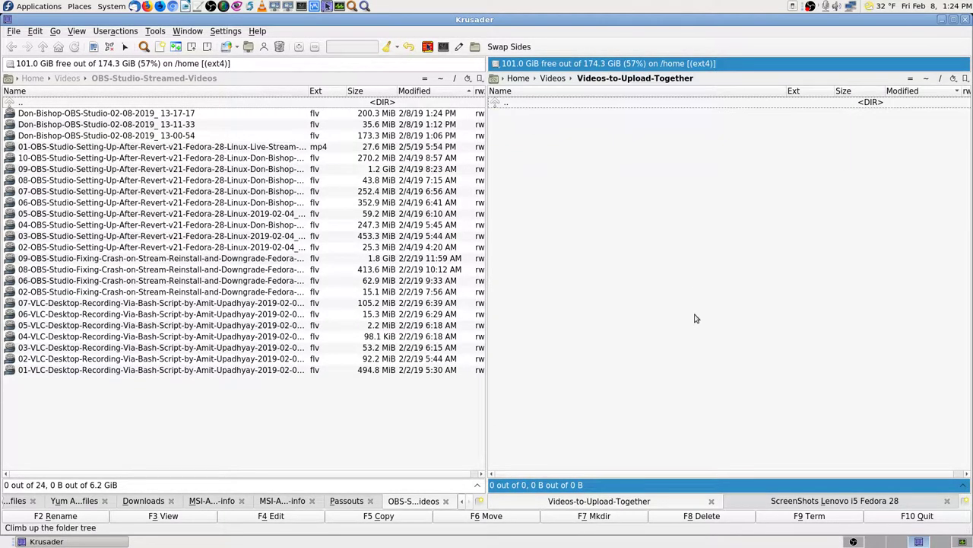
pyautogui.press('BackSpace')
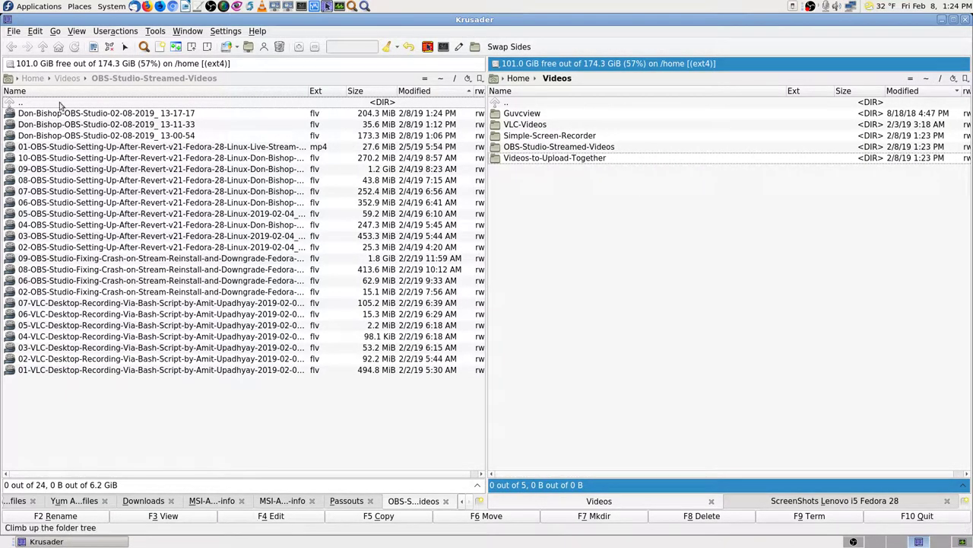
# Open the Seagate Expansion Drive's Videos folder in the left panel
pyautogui.click(9, 64)
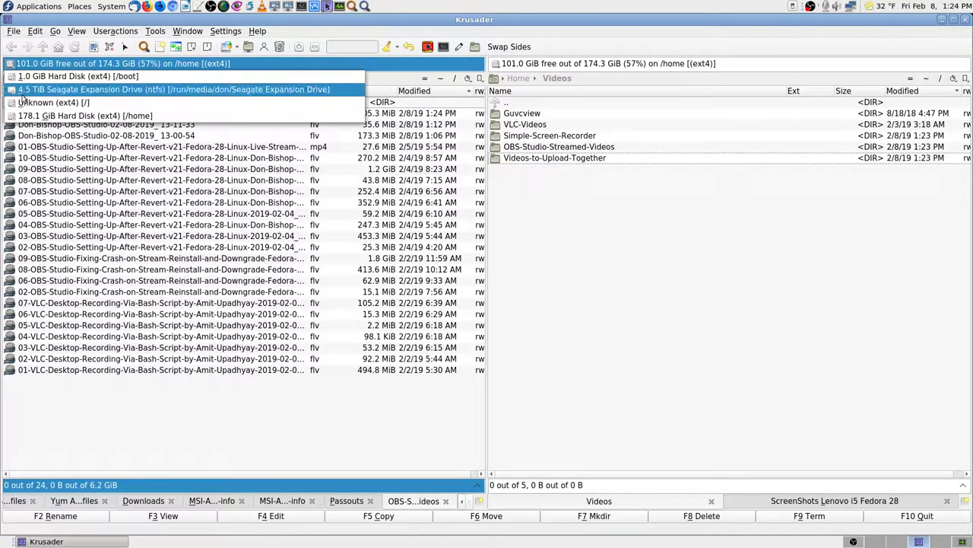
pyautogui.press('Escape')
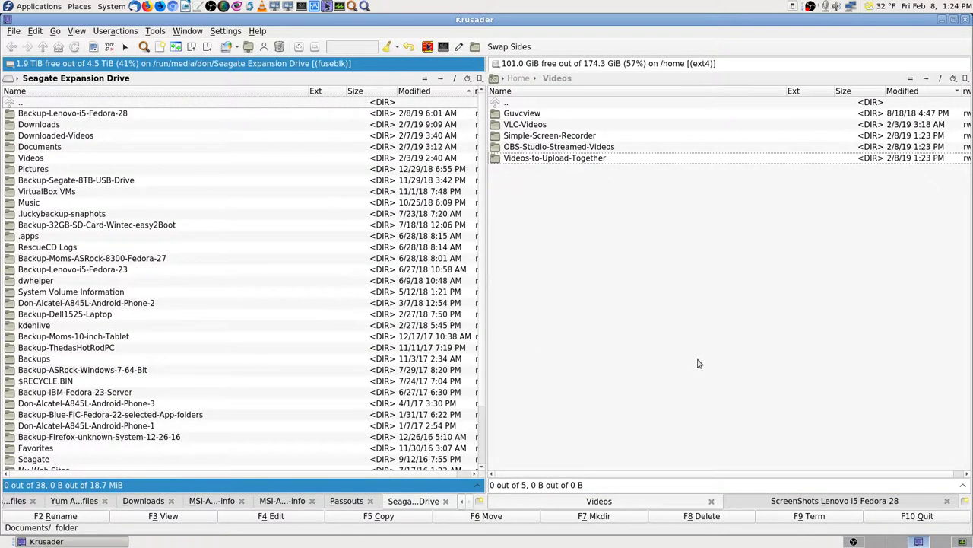
pyautogui.write('vid')
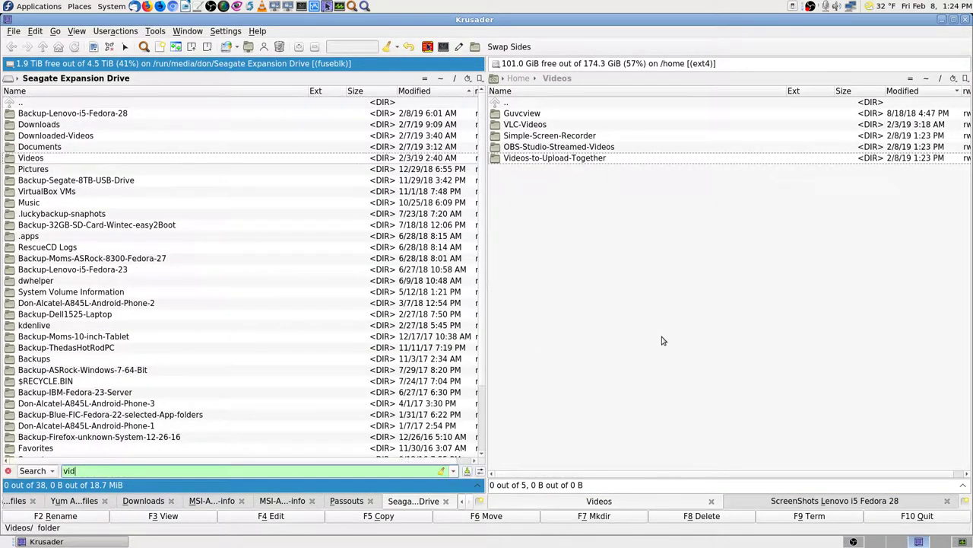
pyautogui.press('Escape')
pyautogui.press('Return')
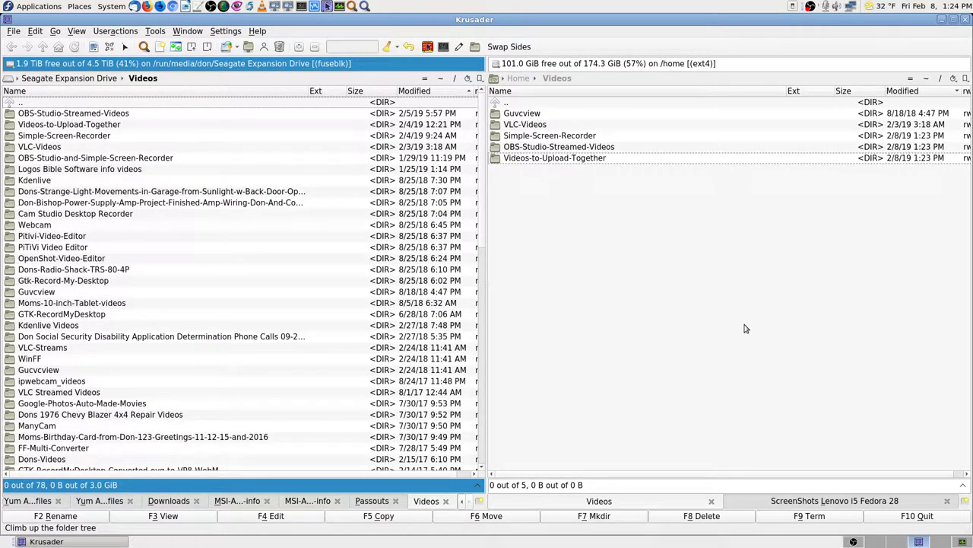
pyautogui.press('Down')
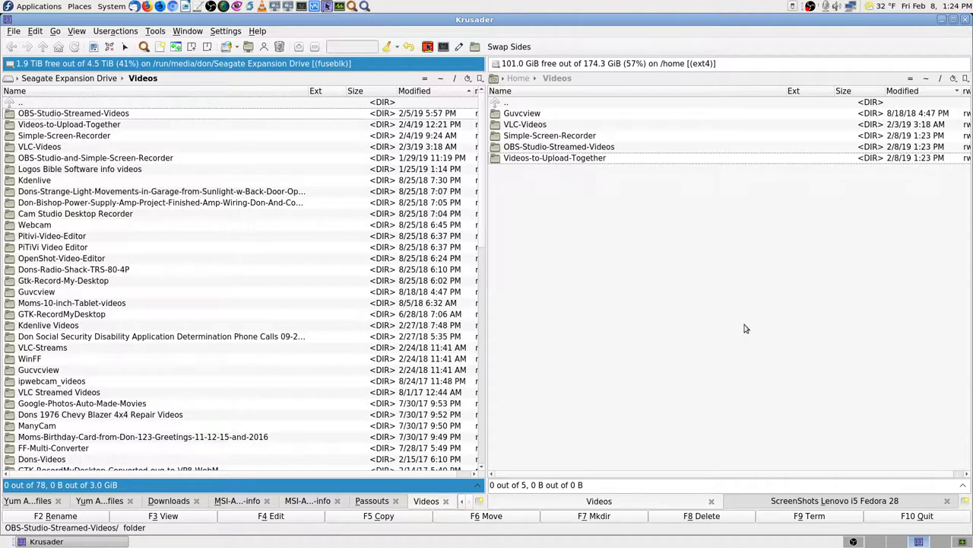
pyautogui.press('Up')
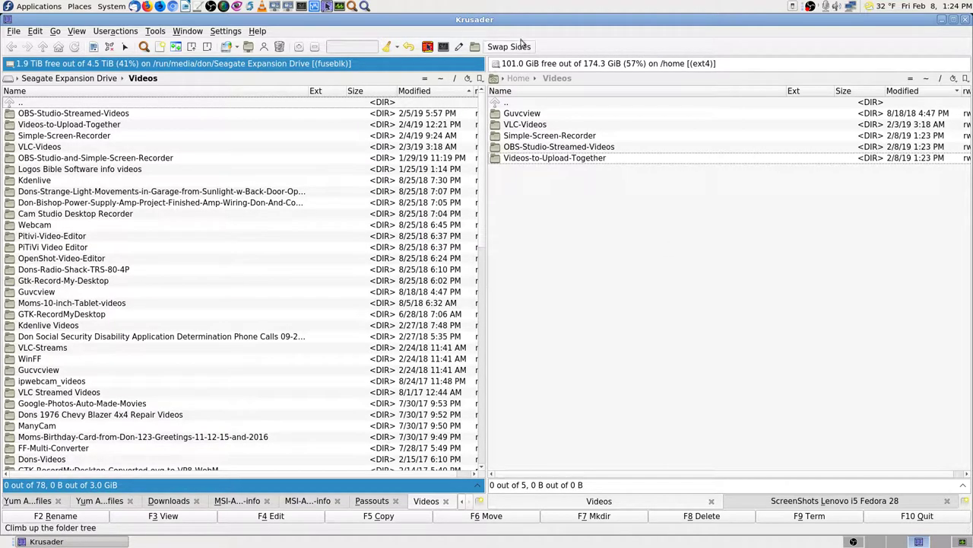
pyautogui.press('Down')
pyautogui.press('Down')
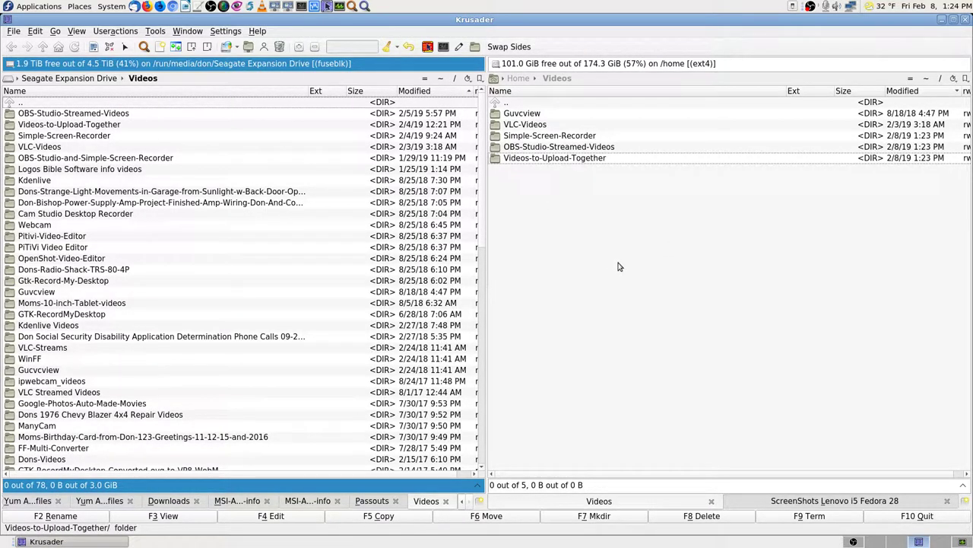
pyautogui.press('Down')
pyautogui.press('Down')
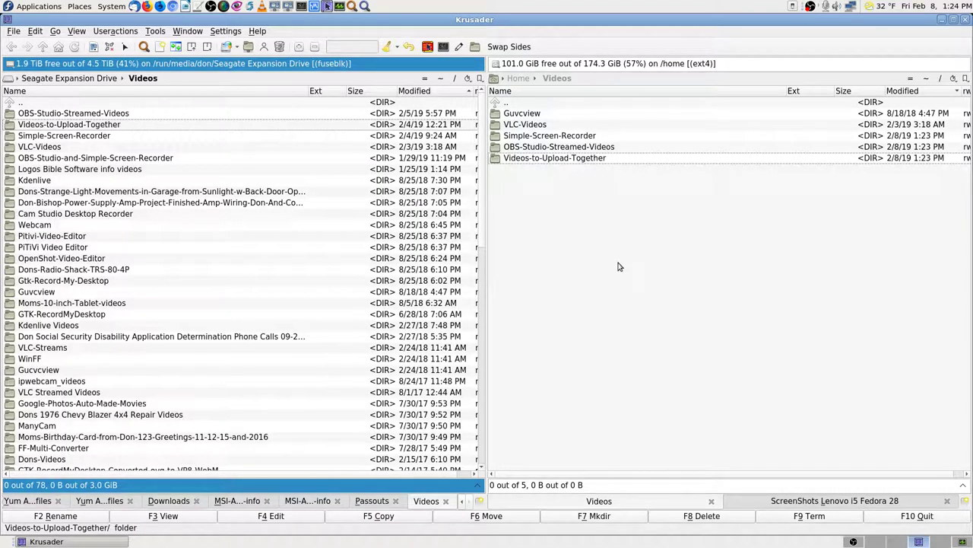
pyautogui.press('Return')
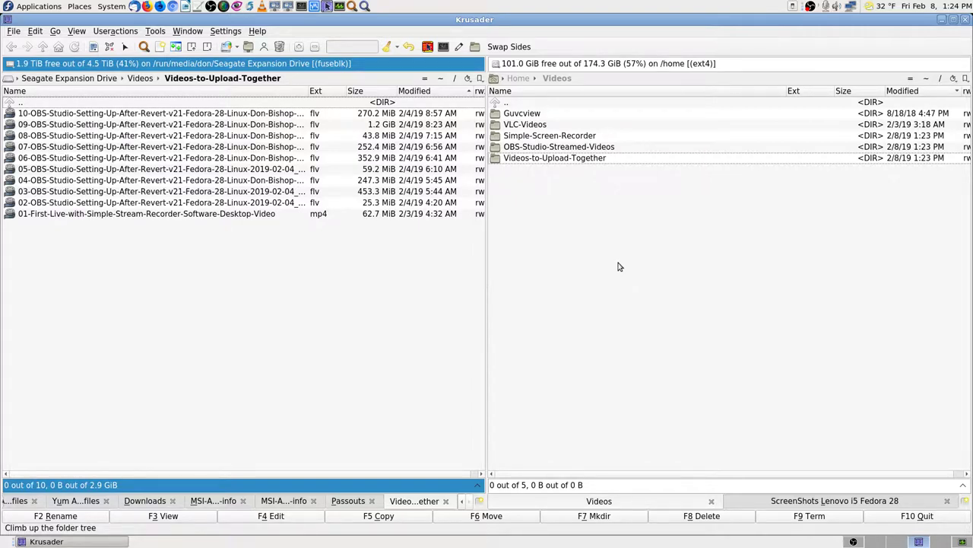
pyautogui.press('Return')
pyautogui.press('Return')
pyautogui.press('Return')
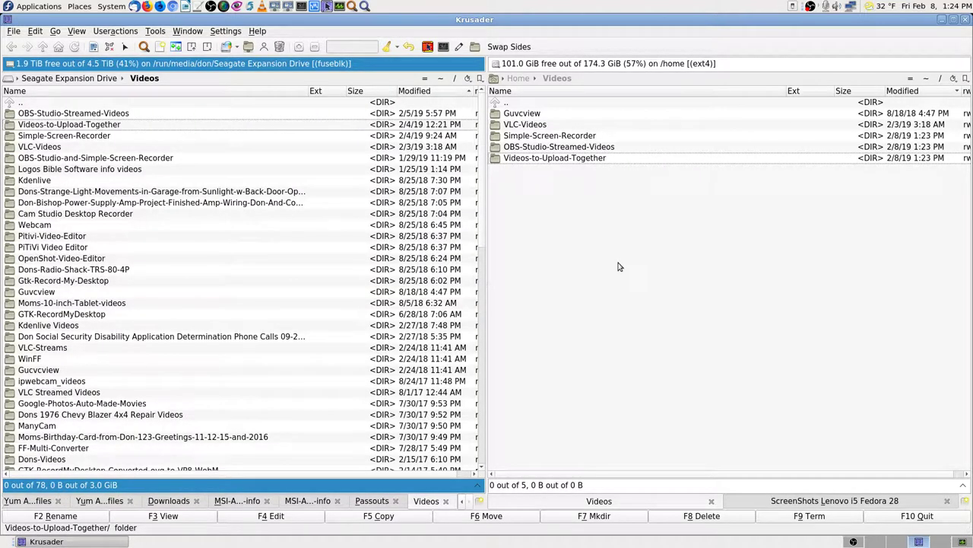
# Open Simple-Screen-Recorder on the drive (left) and locally (right)
pyautogui.press('Down')
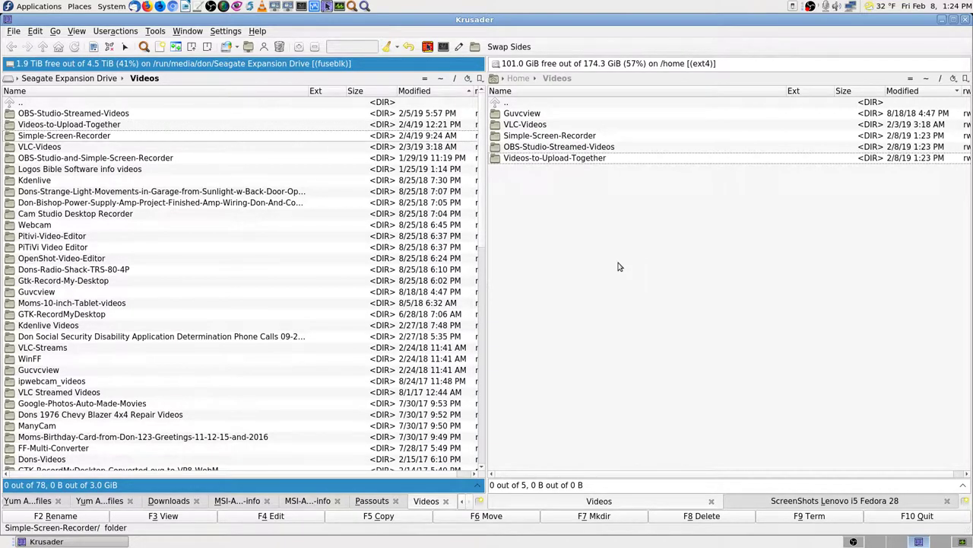
pyautogui.press('Return')
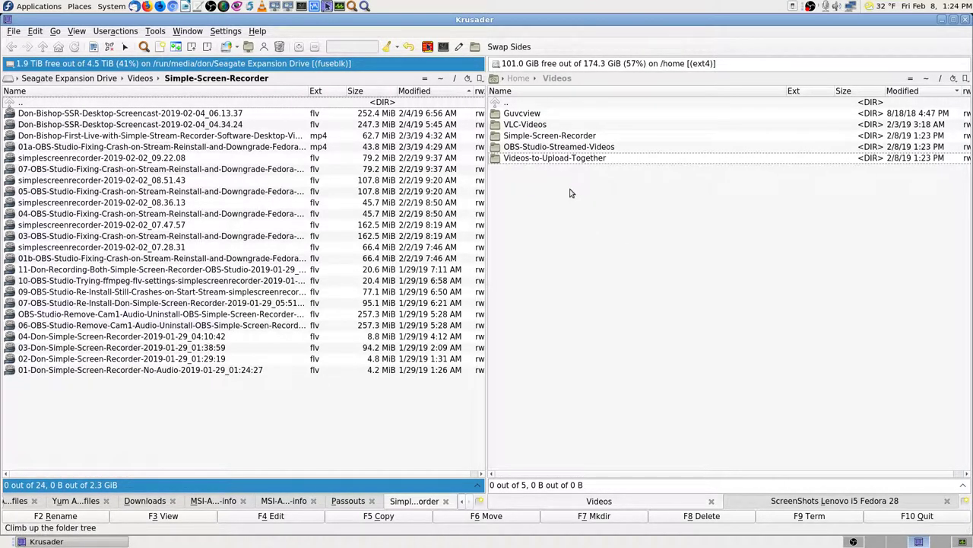
pyautogui.press('Tab')
pyautogui.press('Up')
pyautogui.press('Up')
pyautogui.press('Return')
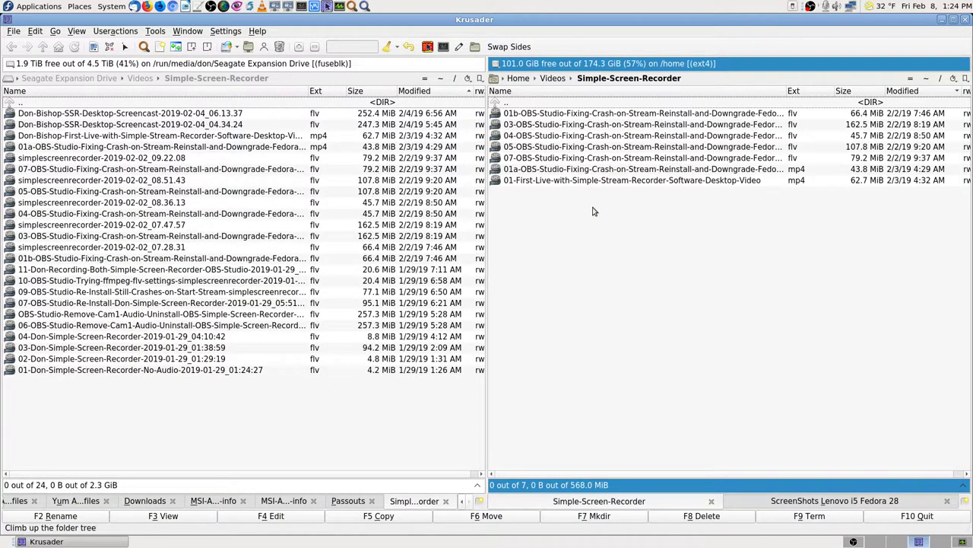
# Compare and synchronize the two Simple-Screen-Recorder folders, copying the 01 First-Live mp4 to the drive
pyautogui.click(476, 47)
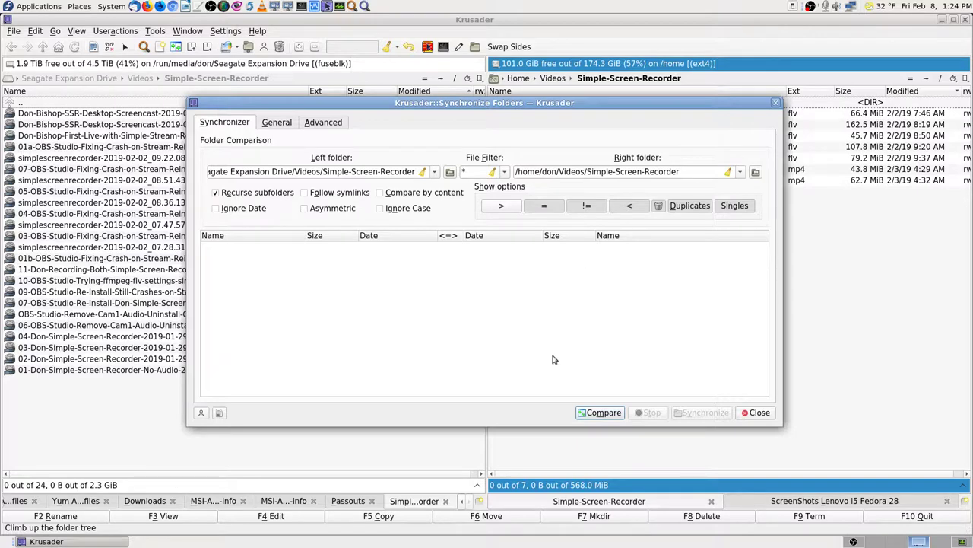
pyautogui.click(604, 412)
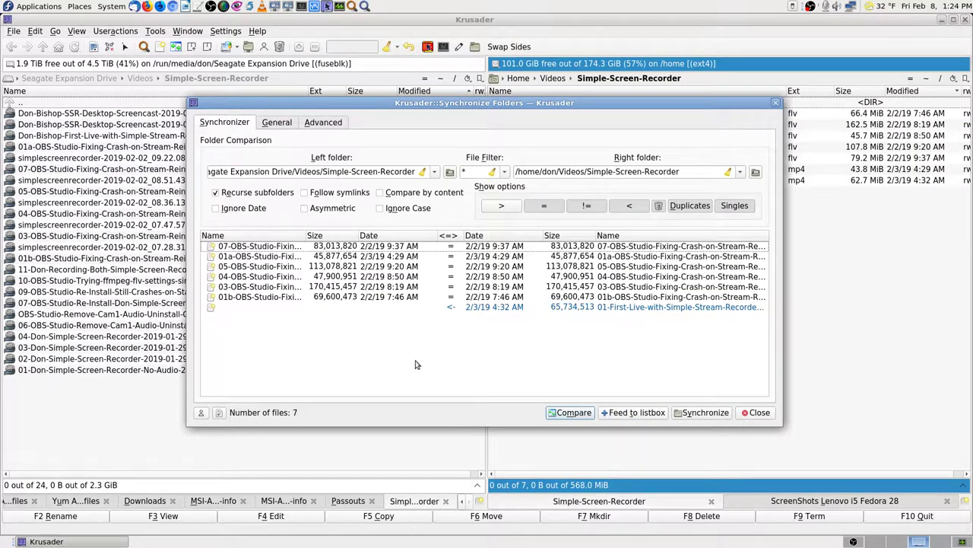
pyautogui.click(705, 415)
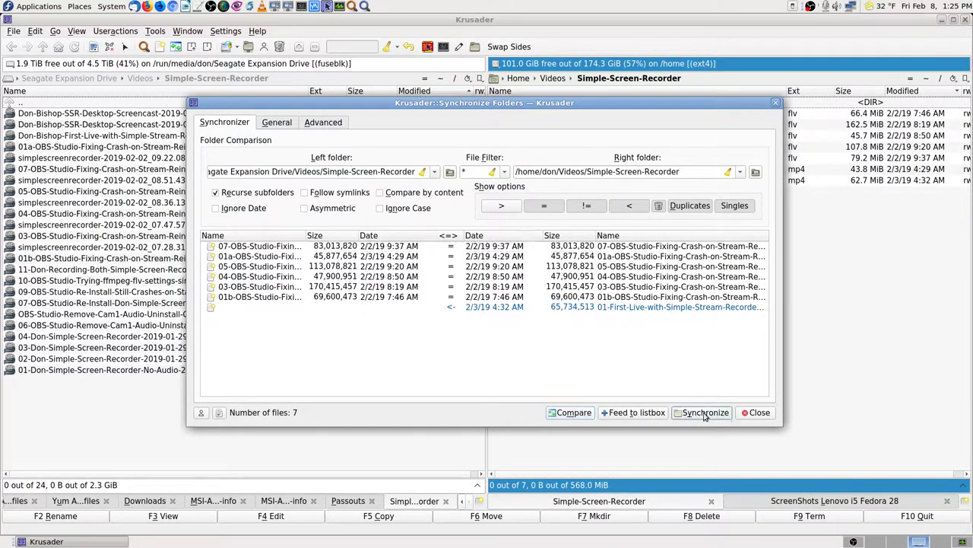
pyautogui.click(486, 313)
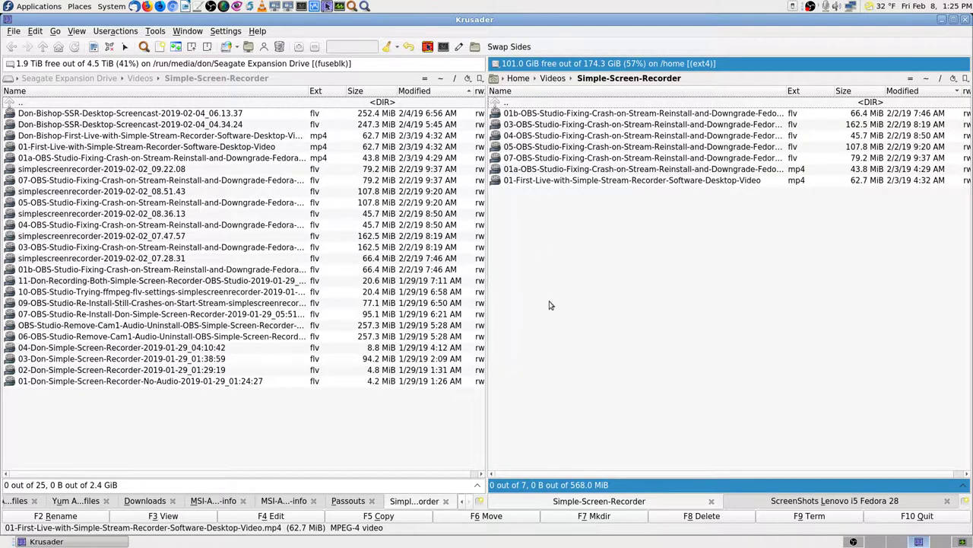
# Copy the seven local videos to the Seagate folder, skipping all duplicates, then go up to the drive's Videos
pyautogui.click(584, 118)
pyautogui.keyDown('shift'); pyautogui.click(569, 181); pyautogui.keyUp('shift')
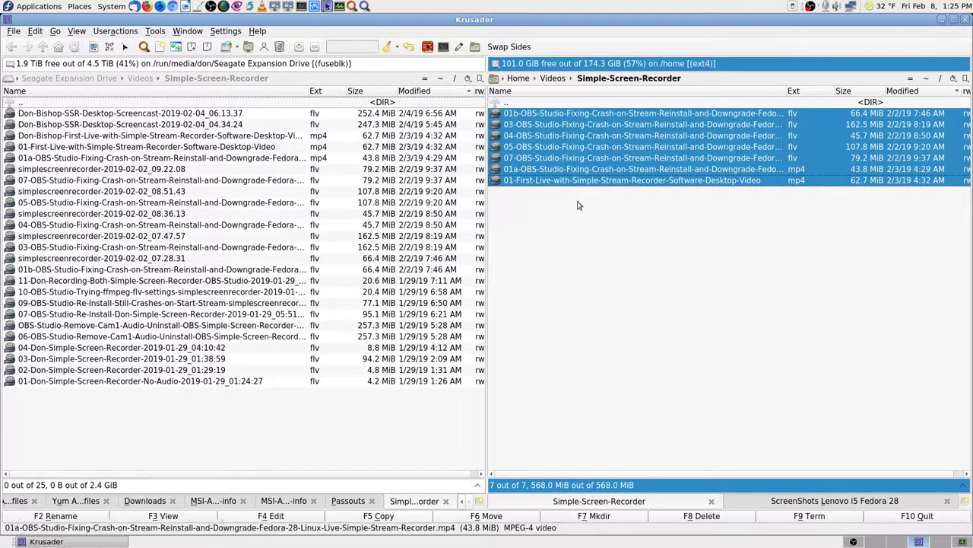
pyautogui.click(388, 519)
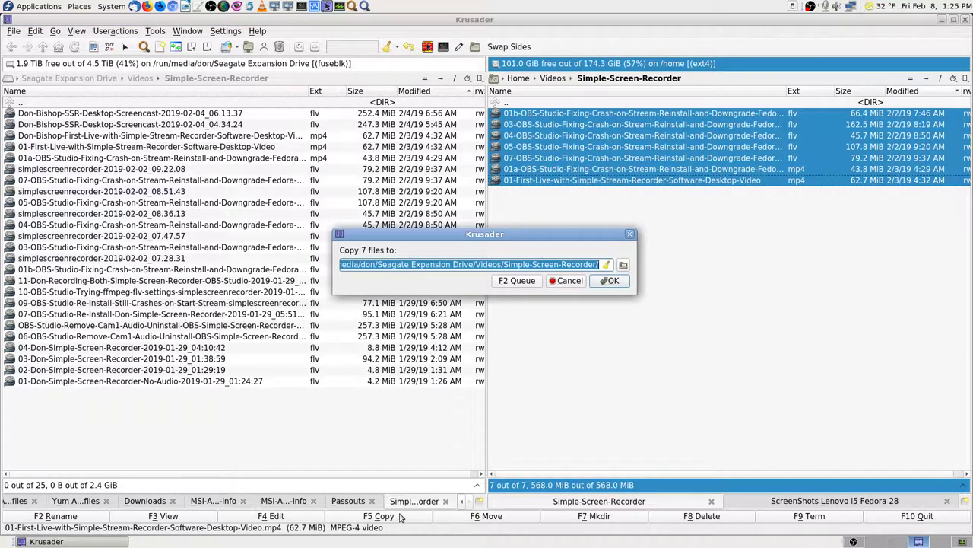
pyautogui.click(613, 282)
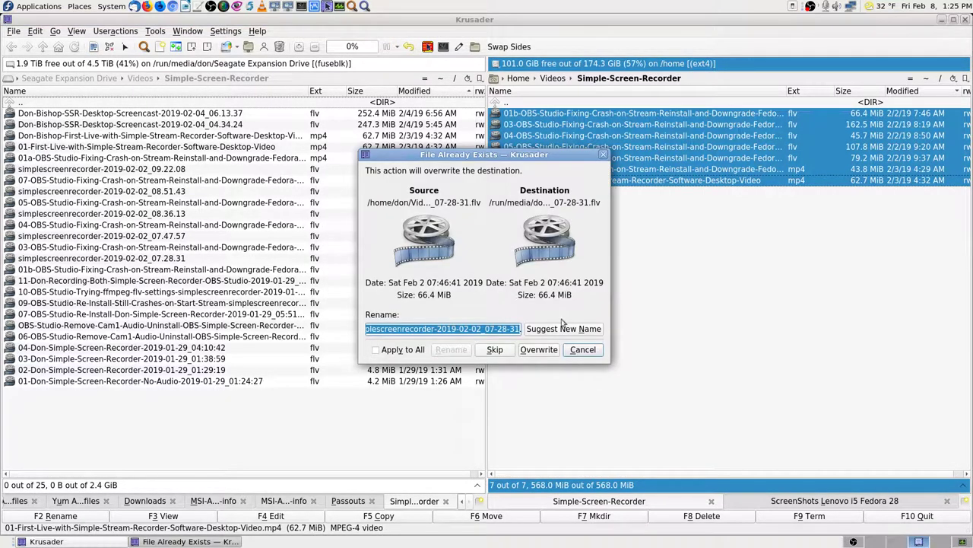
pyautogui.click(390, 352)
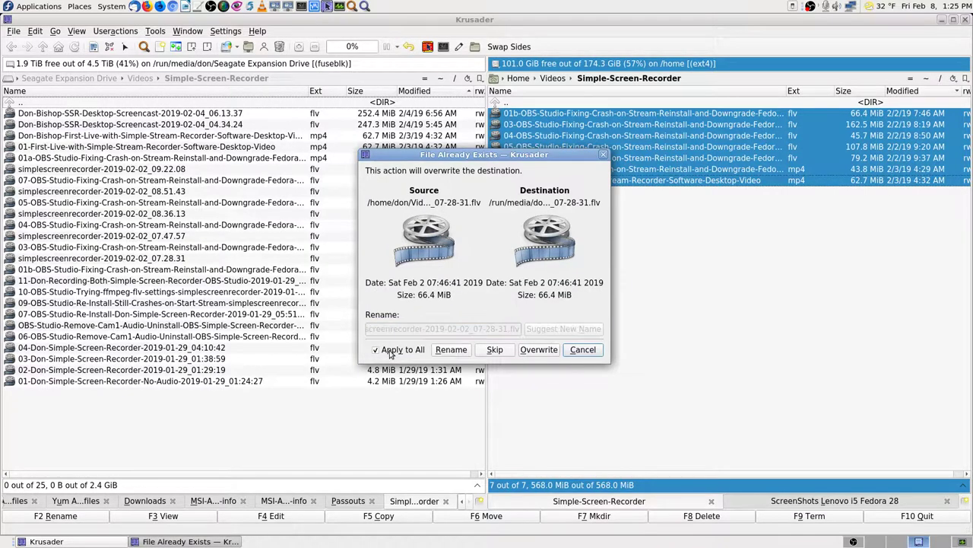
pyautogui.click(504, 353)
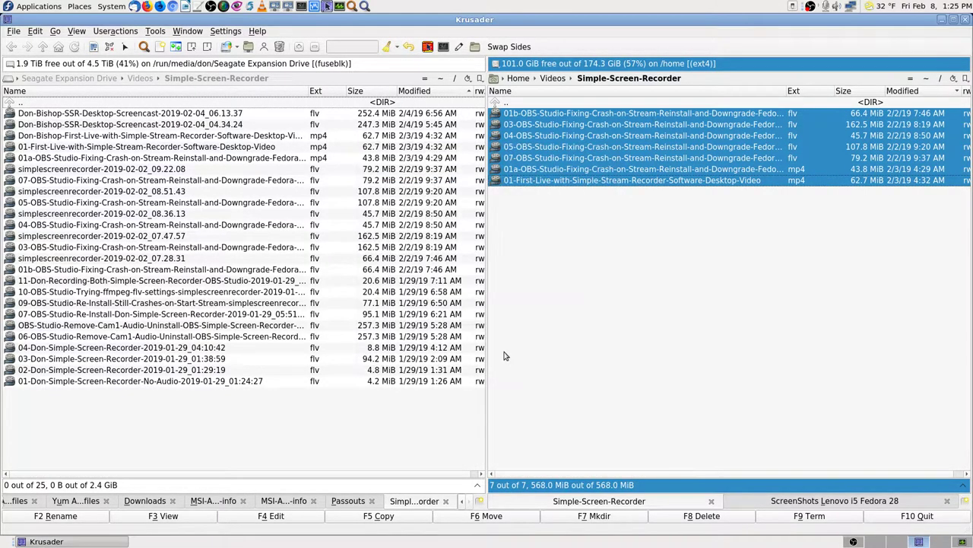
pyautogui.click(349, 107)
pyautogui.doubleClick(350, 107)
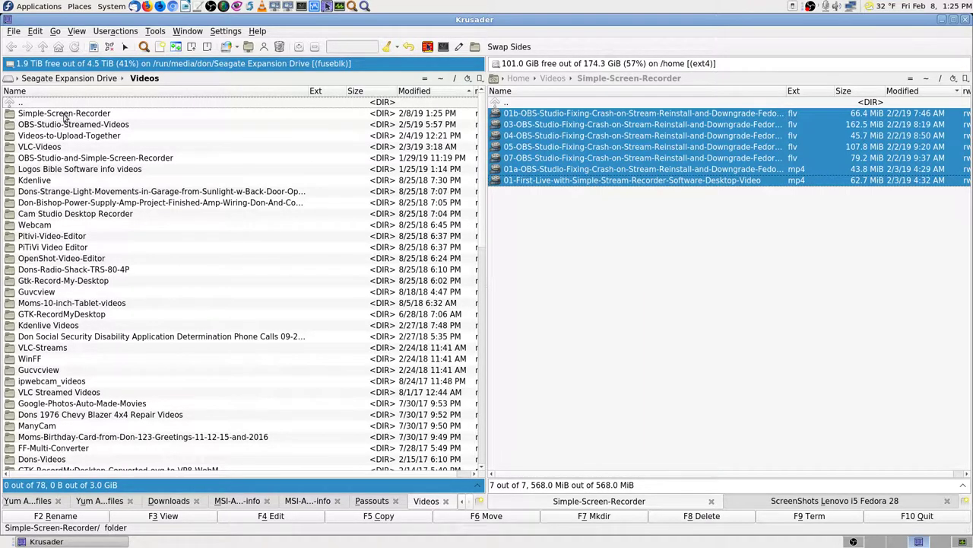
# Delete all seven local Simple-Screen-Recorder videos with F8 and go back up to Videos
pyautogui.click(440, 80)
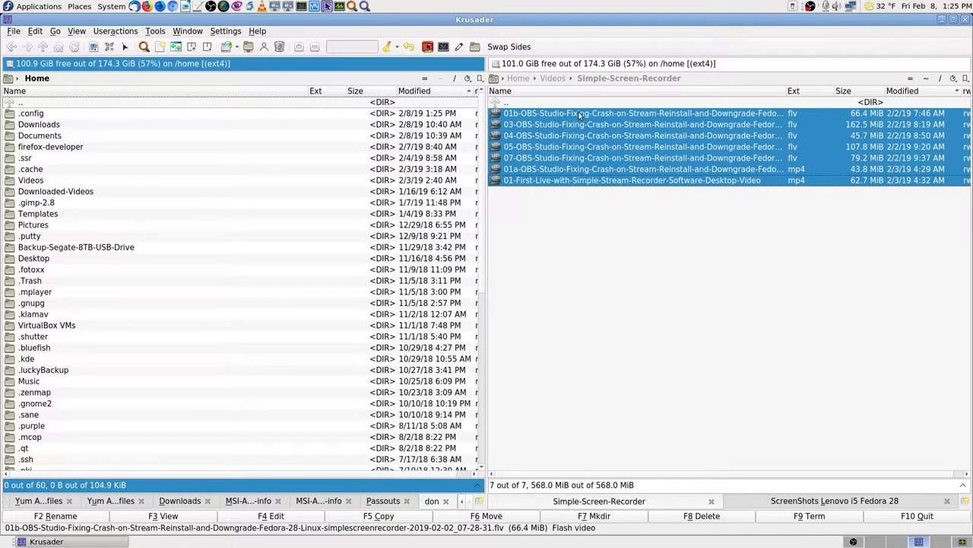
pyautogui.click(611, 113)
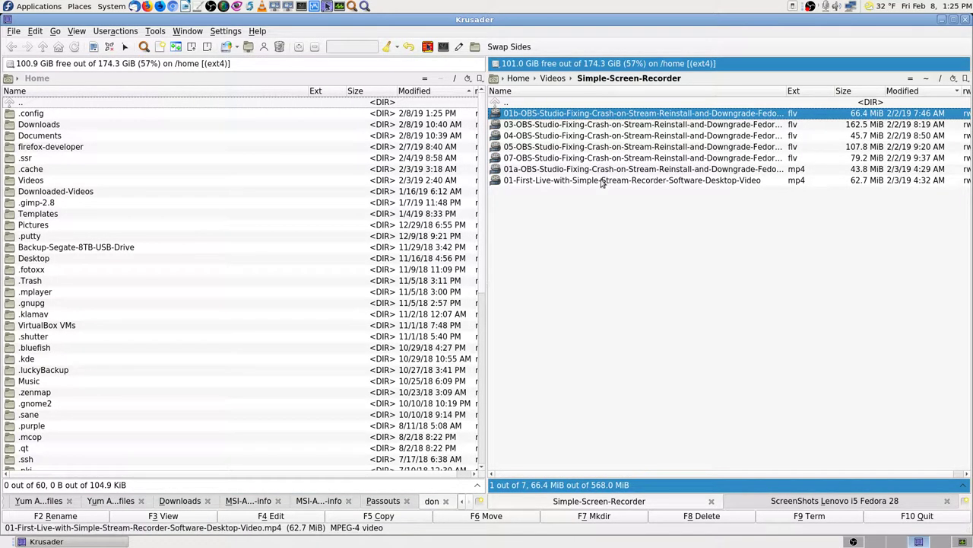
pyautogui.keyDown('shift'); pyautogui.click(601, 181); pyautogui.keyUp('shift')
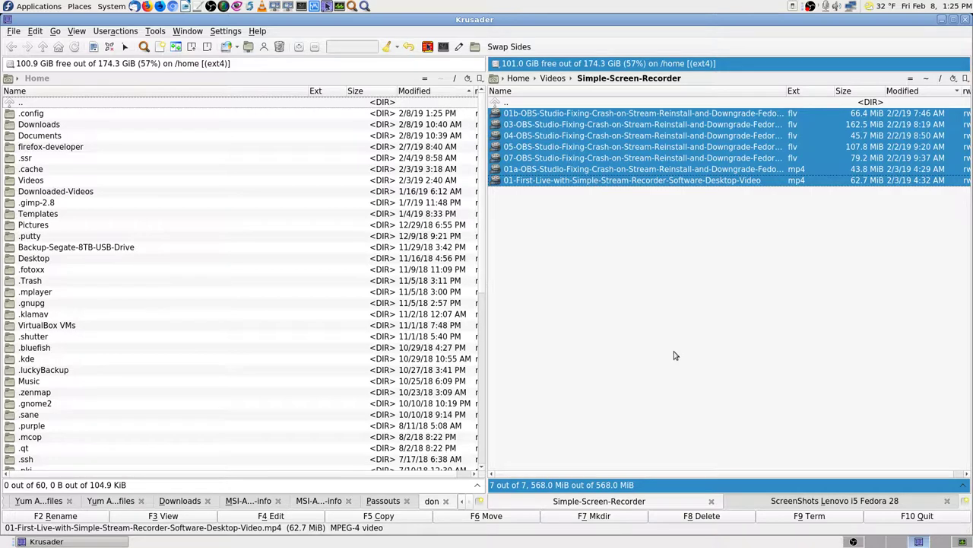
pyautogui.press('F8')
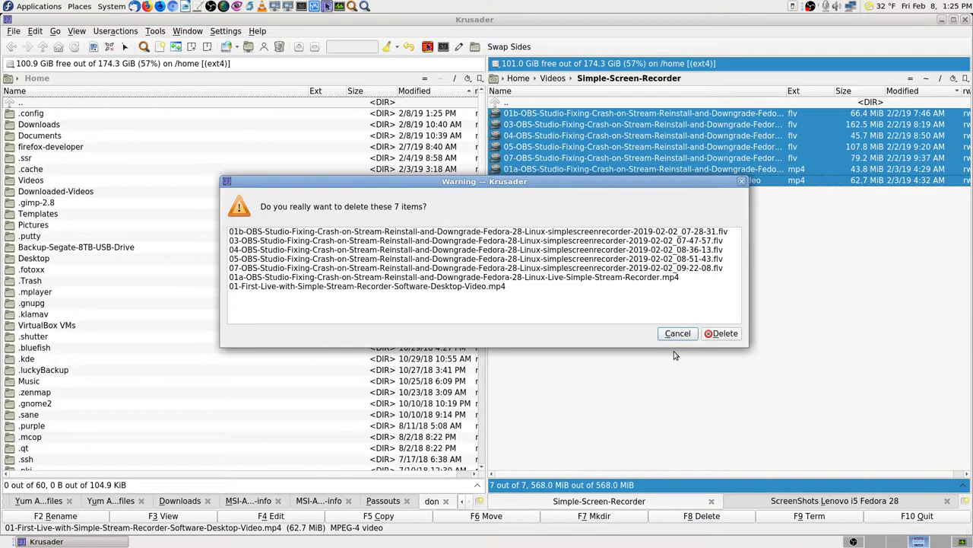
pyautogui.press('Return')
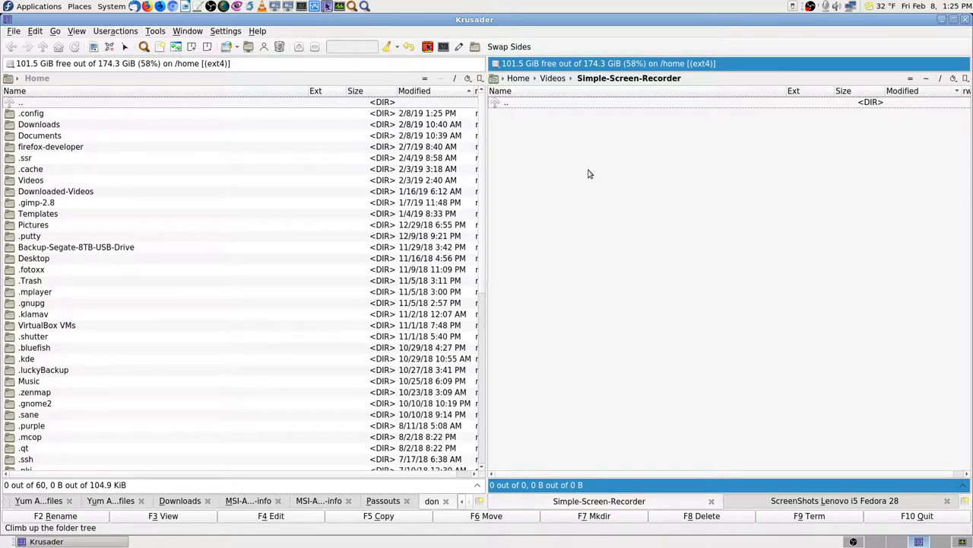
pyautogui.press('BackSpace')
pyautogui.press('Up')
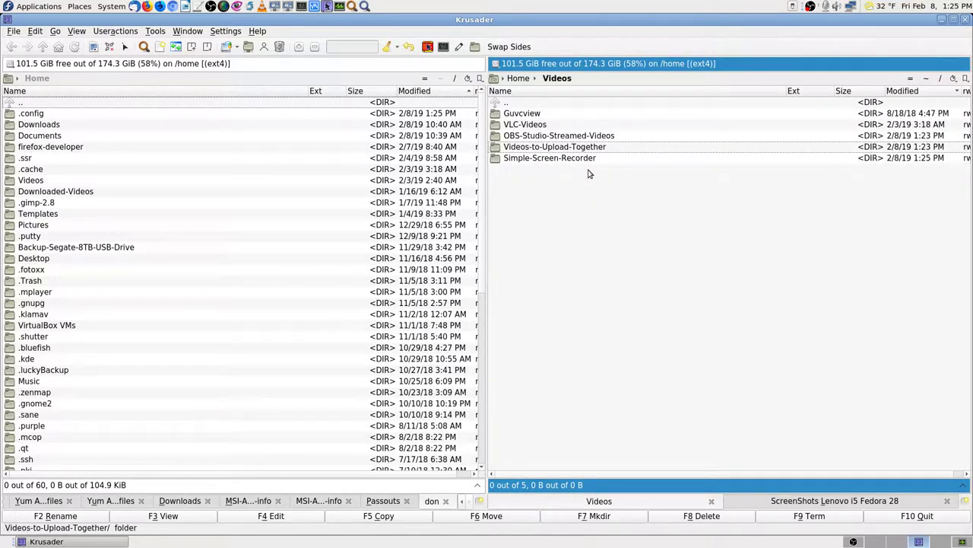
# Show local OBS-Studio-Streamed-Videos sorted newest first, with the Seagate drive's Videos on the left
pyautogui.press('Return')
pyautogui.press('BackSpace')
pyautogui.press('Up')
pyautogui.press('Return')
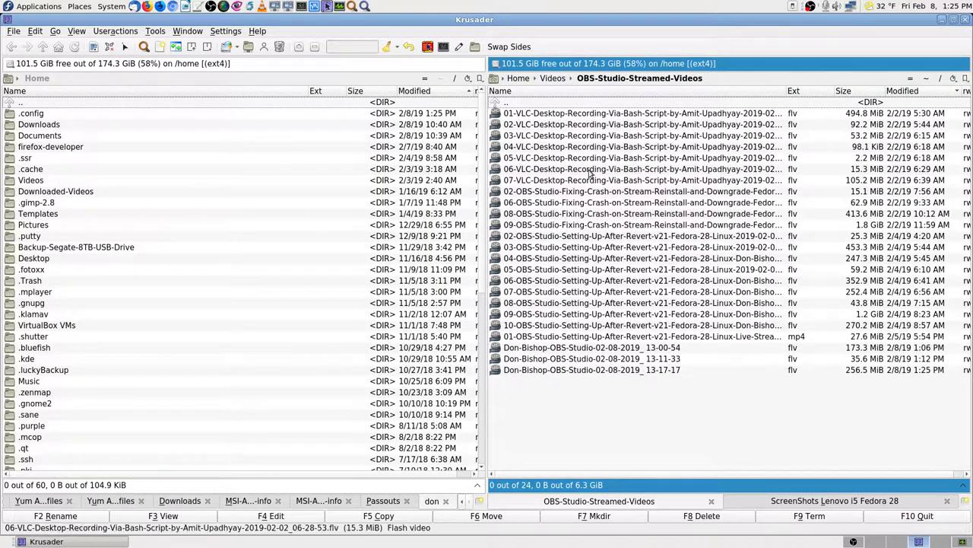
pyautogui.click(917, 92)
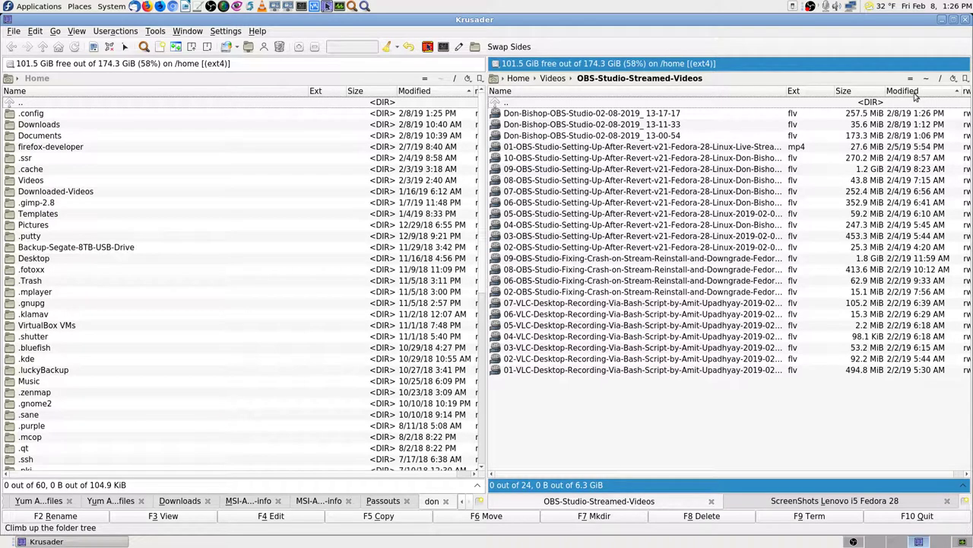
pyautogui.click(831, 119)
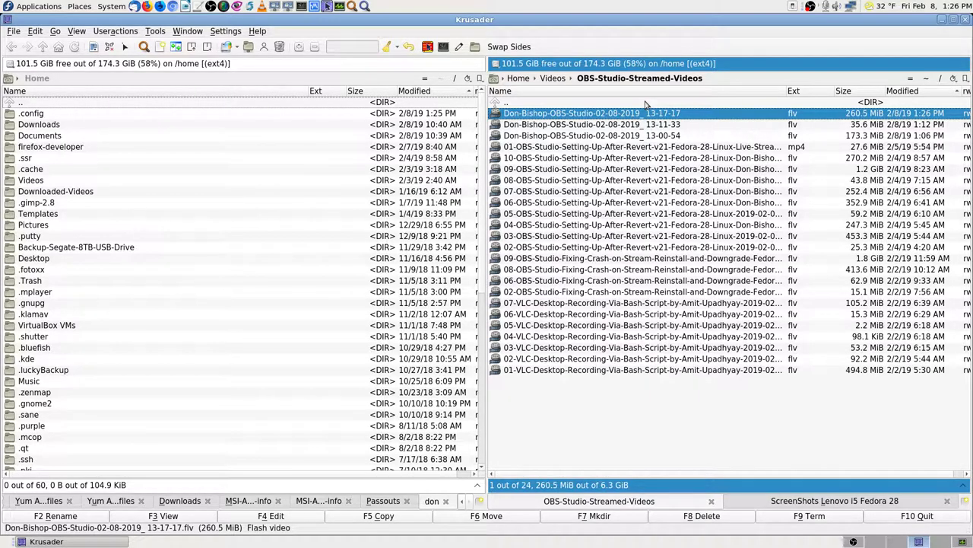
pyautogui.click(645, 104)
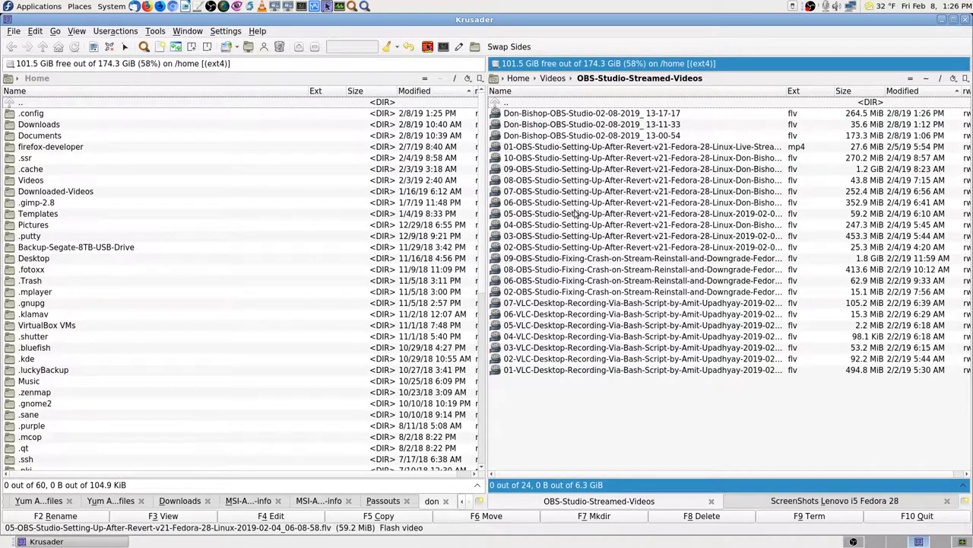
pyautogui.click(87, 124)
pyautogui.click(12, 48)
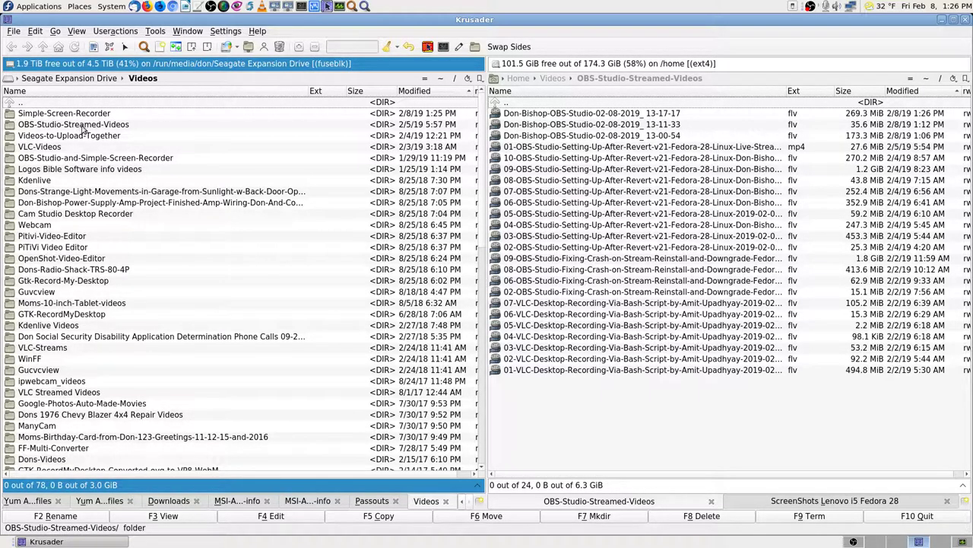
# Open the drive's OBS-Studio-Streamed-Videos on the left and select the 21 older local recordings
pyautogui.click(82, 126)
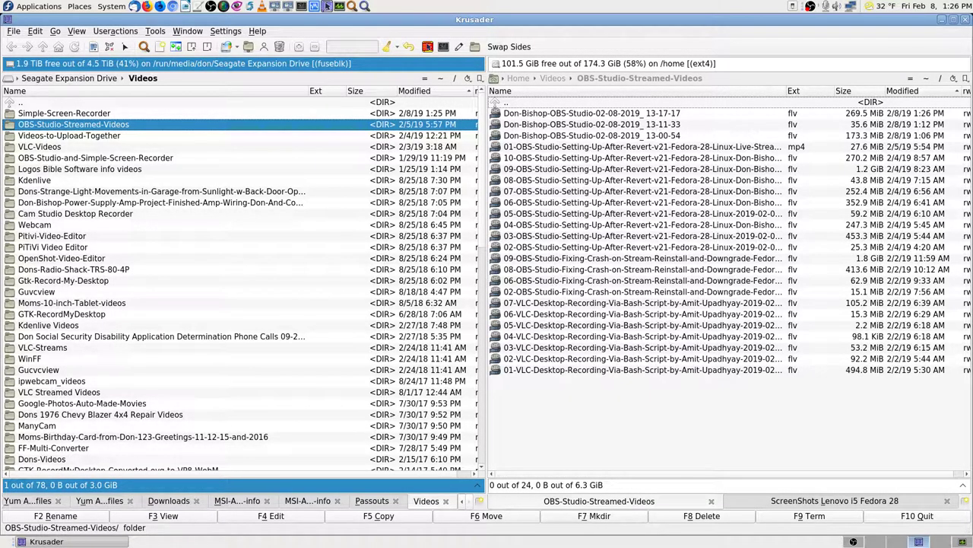
pyautogui.press('Return')
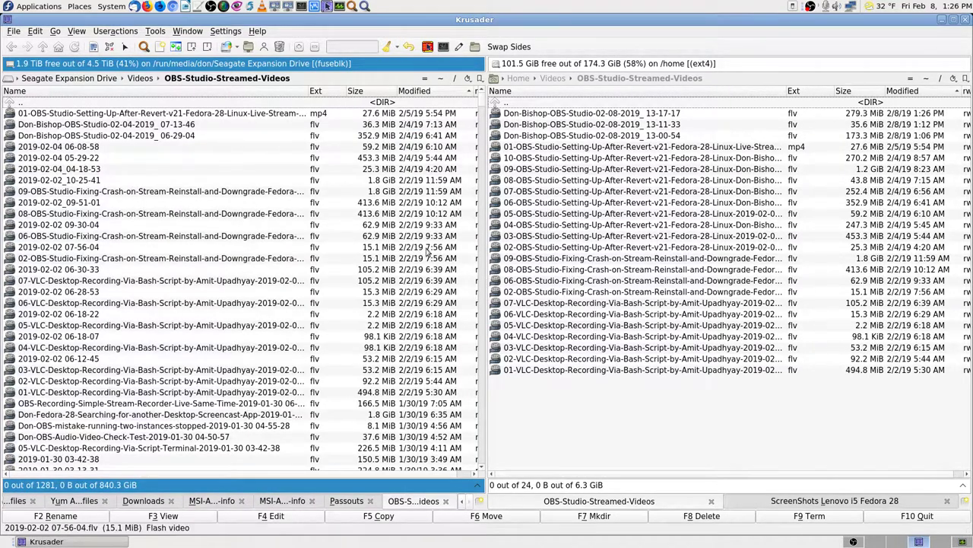
pyautogui.click(635, 148)
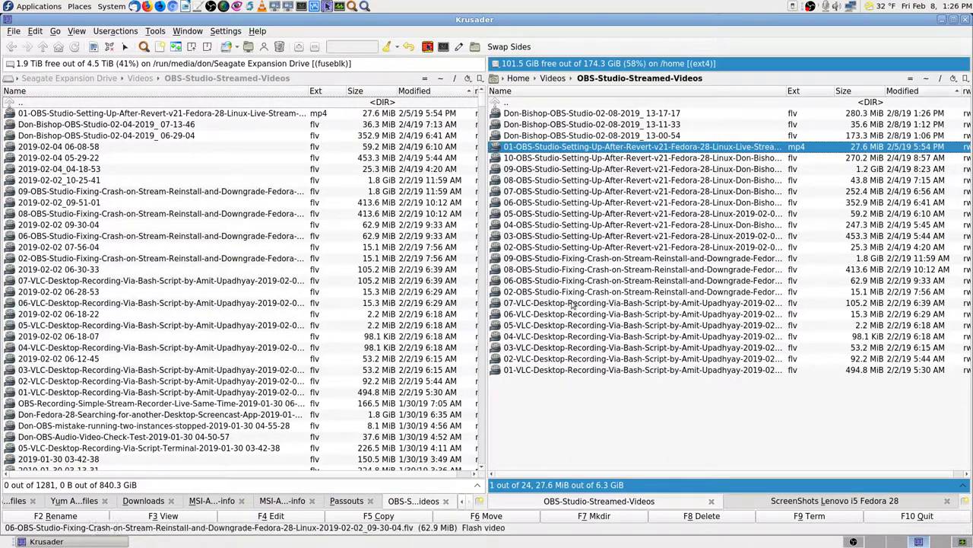
pyautogui.keyDown('shift'); pyautogui.click(545, 370); pyautogui.keyUp('shift')
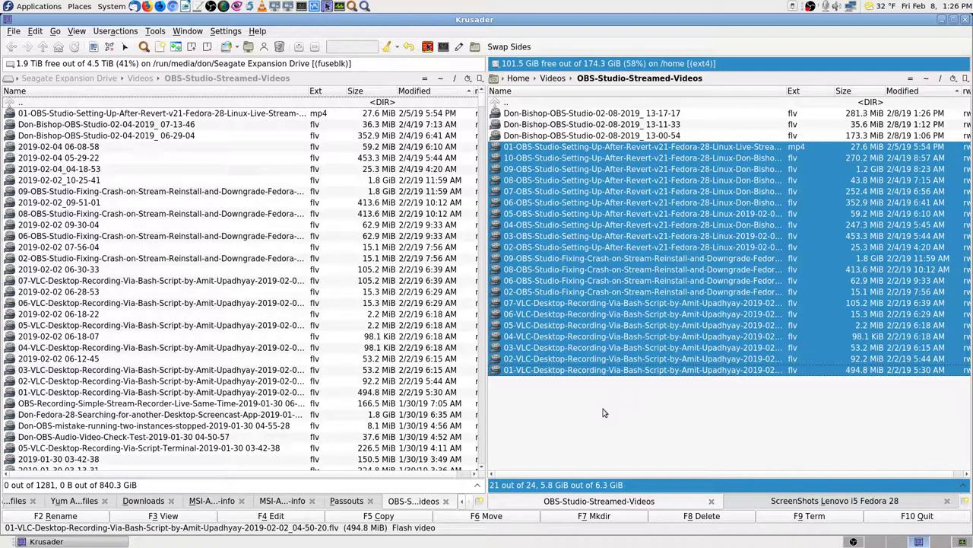
# Synchronize the selected recordings with the drive folder, copying the nine missing files
pyautogui.rightClick(584, 226)
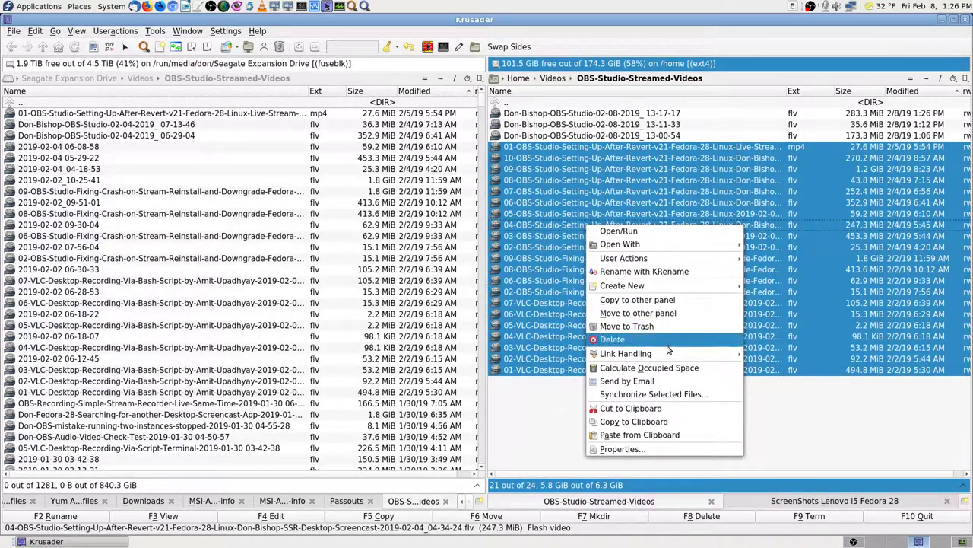
pyautogui.click(676, 395)
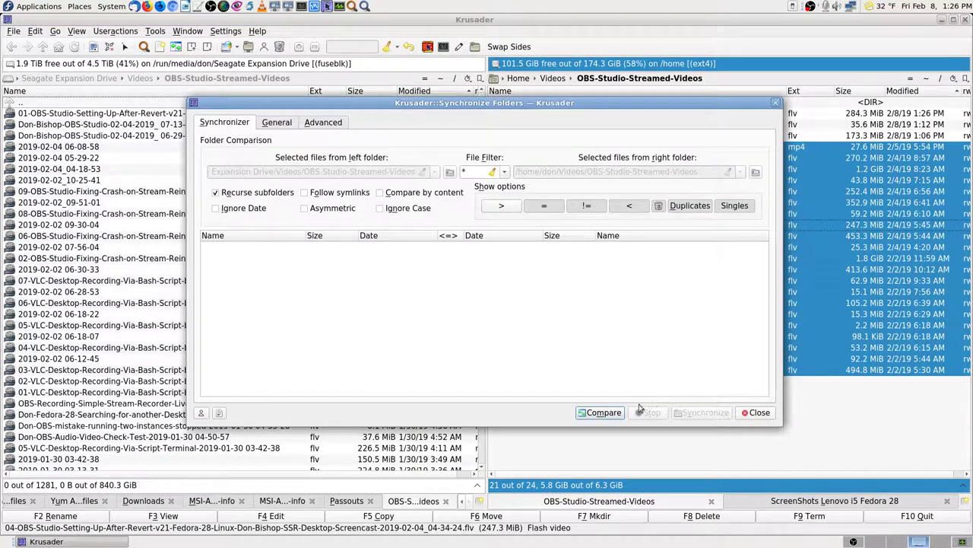
pyautogui.click(590, 414)
pyautogui.click(706, 412)
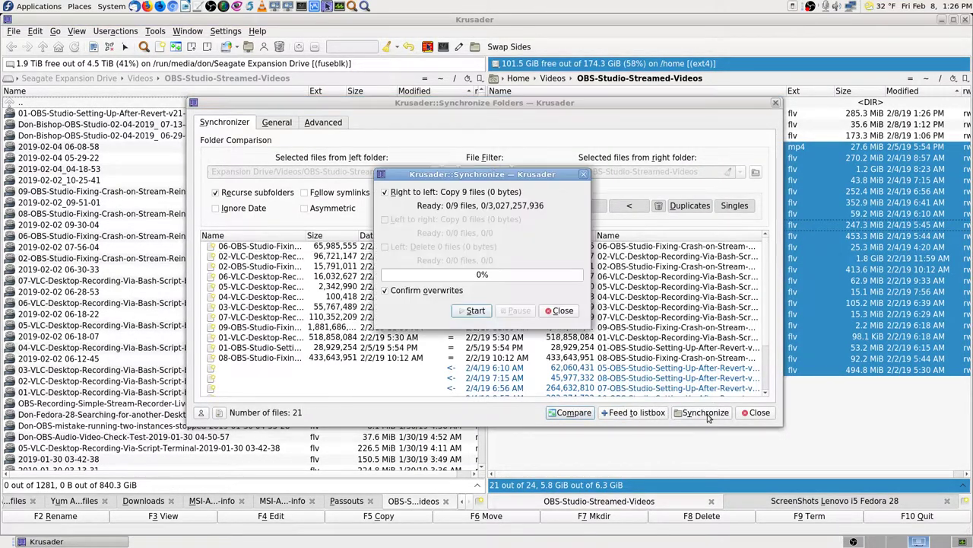
pyautogui.click(473, 311)
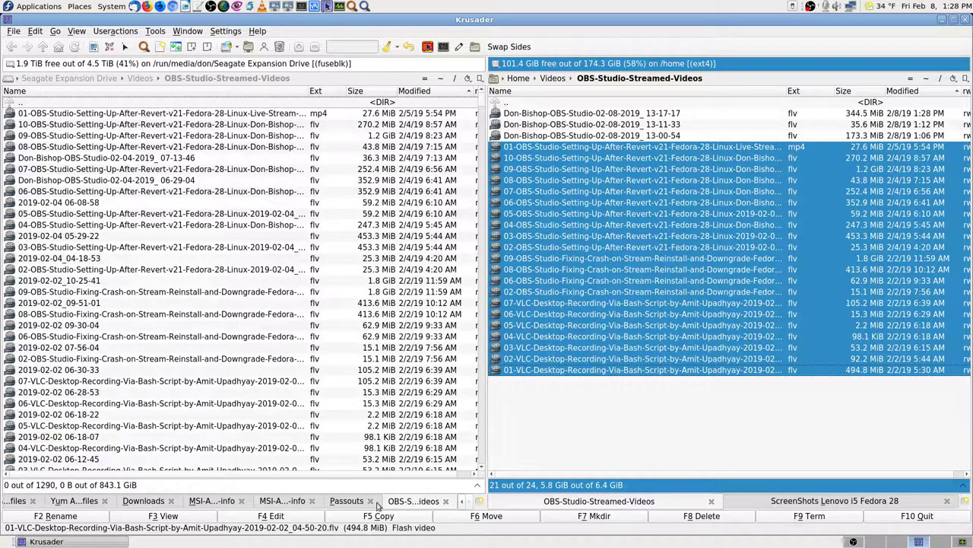
# Copy the 21 selected recordings to the drive, skipping every file already there
pyautogui.click(409, 517)
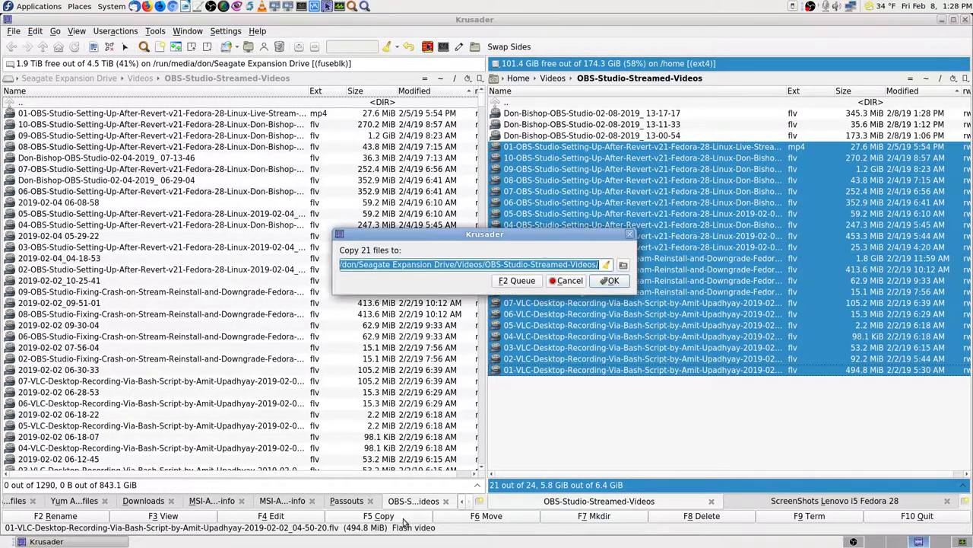
pyautogui.click(612, 282)
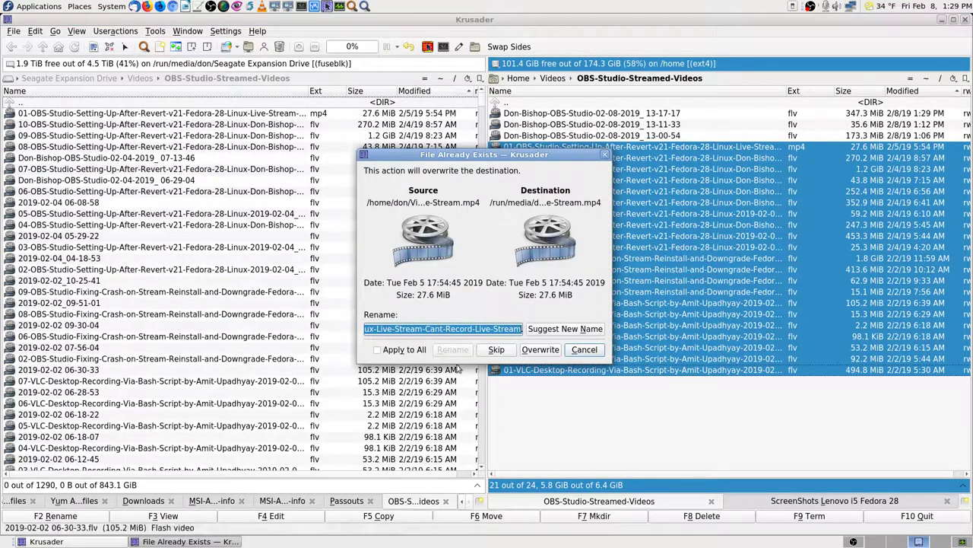
pyautogui.click(405, 351)
pyautogui.click(496, 349)
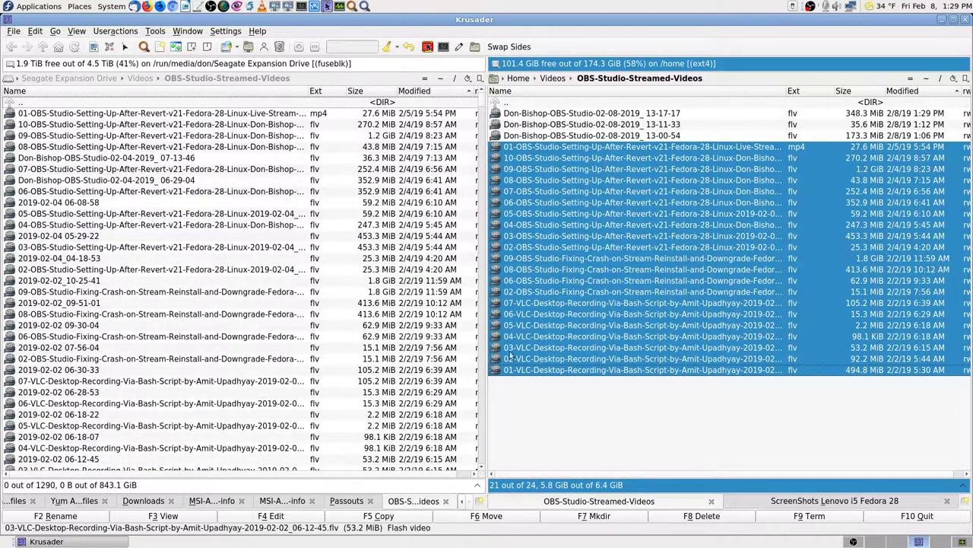
# Return the left panel to Home and delete the 21 selected local recordings
pyautogui.click(440, 81)
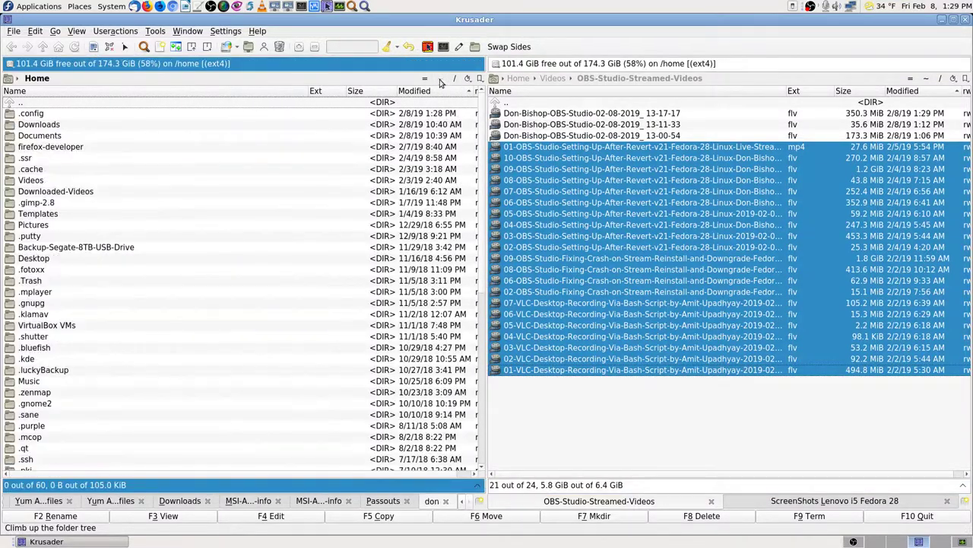
pyautogui.keyDown('ctrl'); pyautogui.click(618, 369); pyautogui.keyUp('ctrl')
pyautogui.keyDown('ctrl'); pyautogui.click(618, 369); pyautogui.keyUp('ctrl')
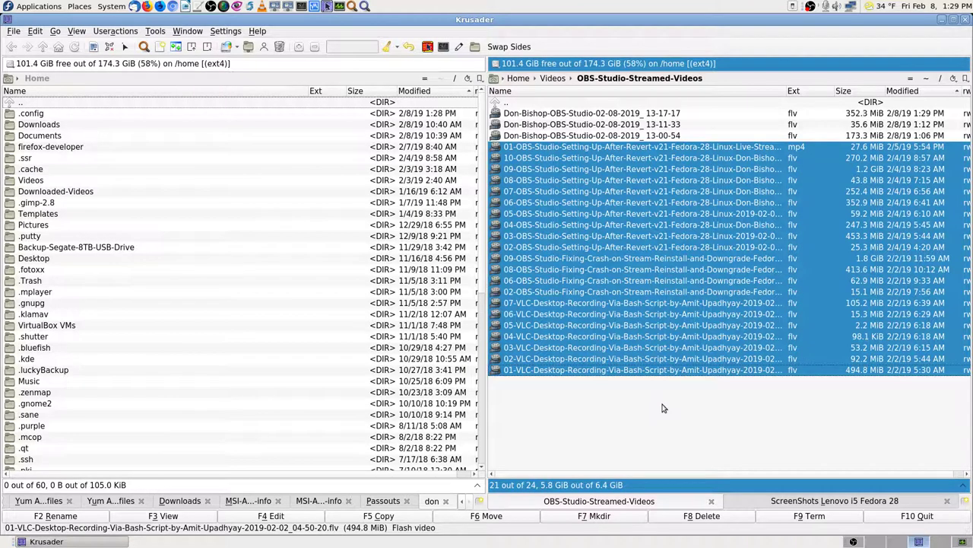
pyautogui.press('Delete')
pyautogui.press('Return')
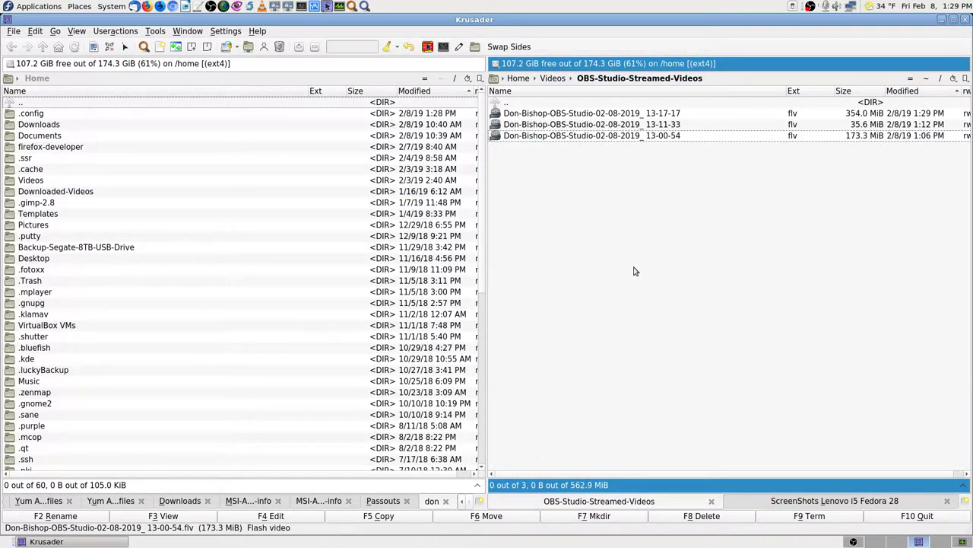
# Go up to local Videos and confirm Simple-Screen-Recorder and Videos-to-Upload-Together are empty
pyautogui.click(548, 107)
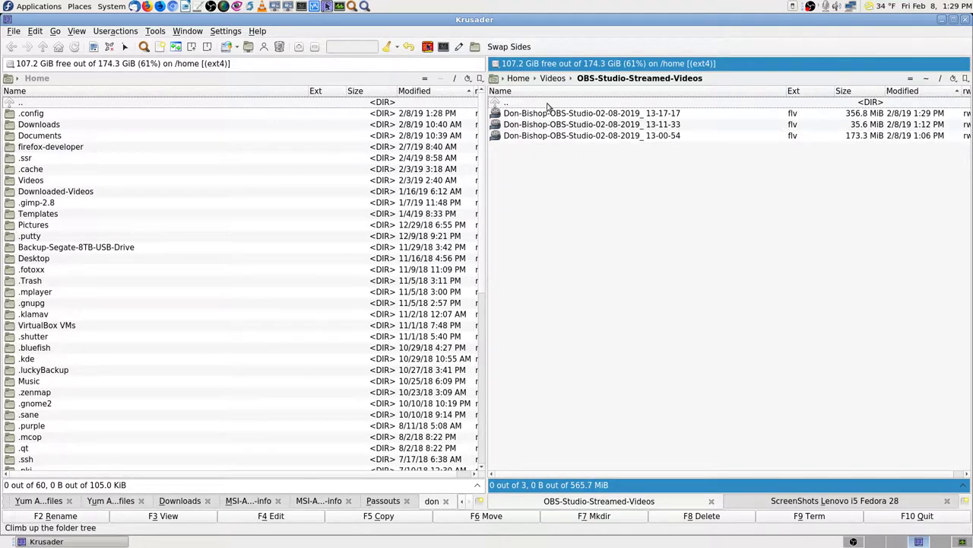
pyautogui.doubleClick(548, 106)
pyautogui.press('Down')
pyautogui.press('Return')
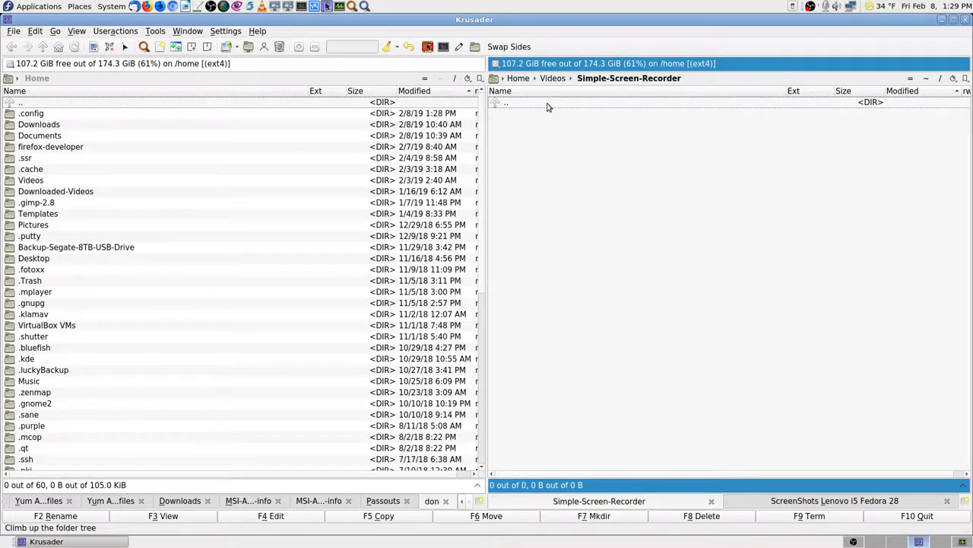
pyautogui.doubleClick(547, 106)
pyautogui.press('Down')
pyautogui.press('Return')
pyautogui.doubleClick(548, 107)
# Review the contents of the VLC-Videos and Guvcview folders
pyautogui.press('Down')
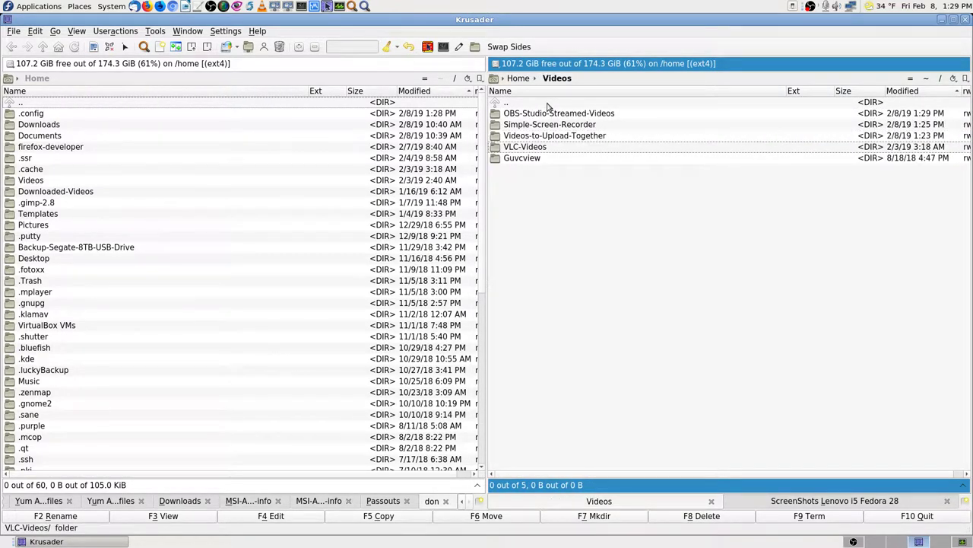
pyautogui.press('Return')
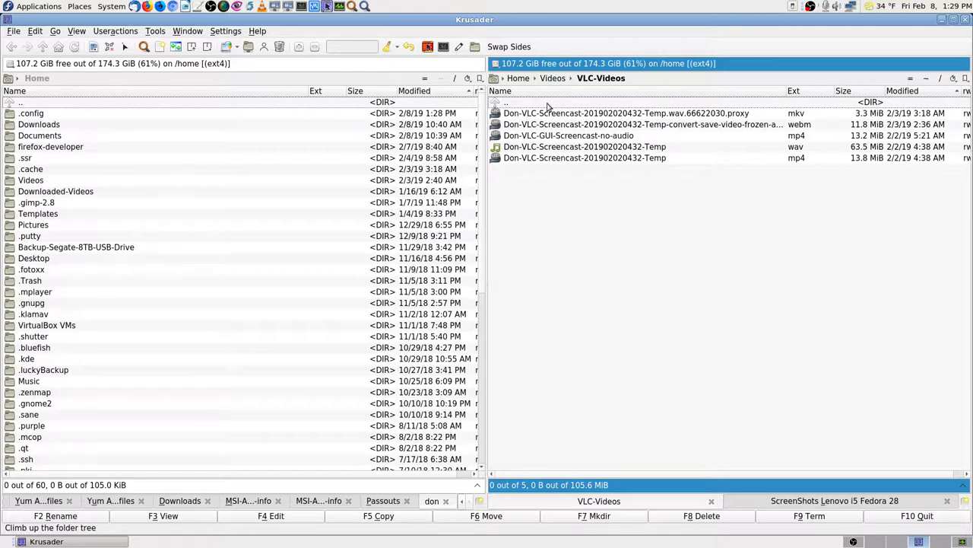
pyautogui.doubleClick(547, 106)
pyautogui.press('Down')
pyautogui.press('Return')
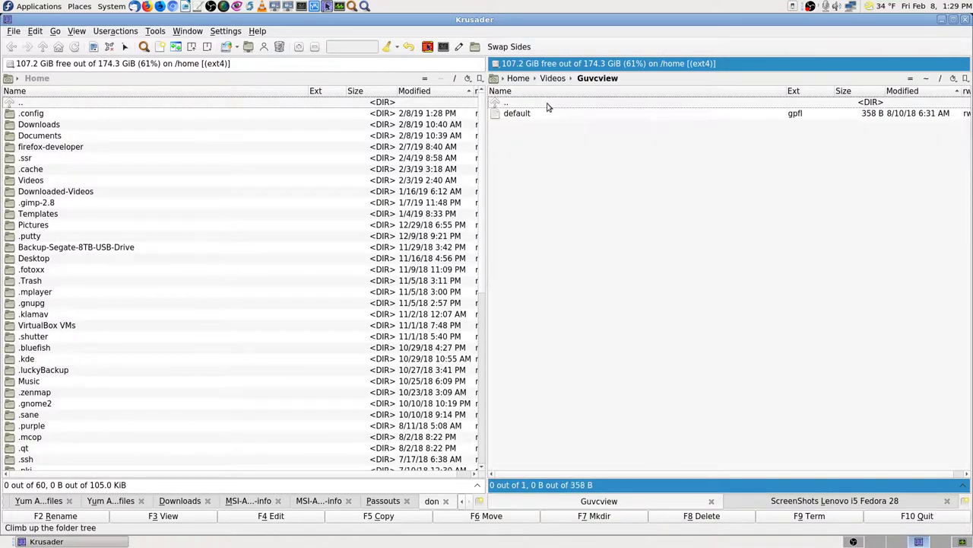
pyautogui.doubleClick(548, 107)
# Settle the right panel in VLC-Videos, showing its five screencast files
pyautogui.press('Up')
pyautogui.press('Up')
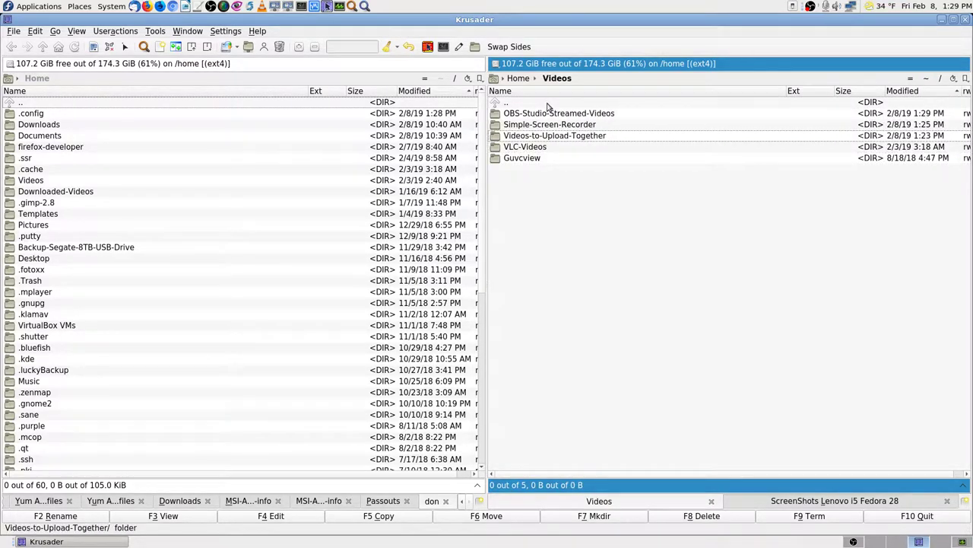
pyautogui.press('Return')
pyautogui.doubleClick(548, 106)
pyautogui.press('Down')
pyautogui.press('Return')
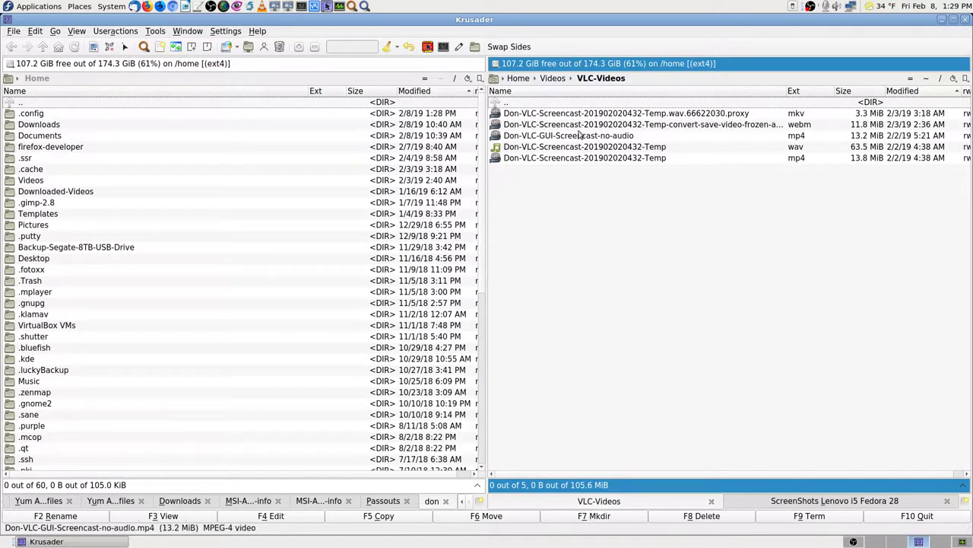
# Preview the proxy mkv recording in VLC, then delete it
pyautogui.click(794, 124)
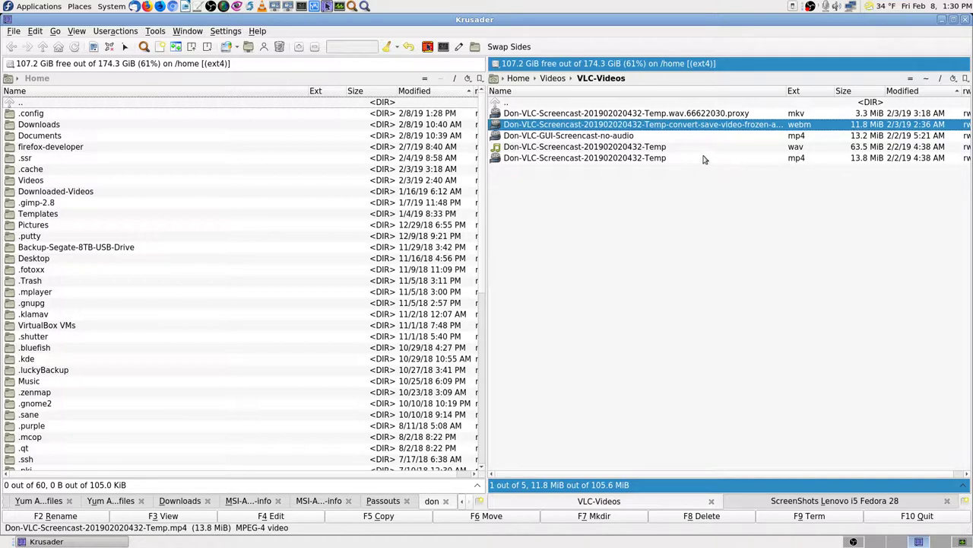
pyautogui.click(747, 114)
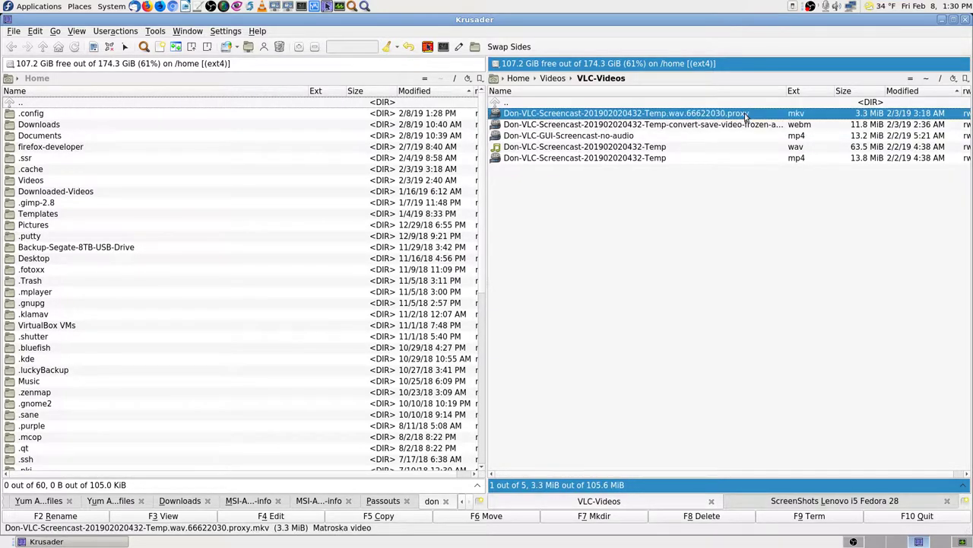
pyautogui.doubleClick(746, 114)
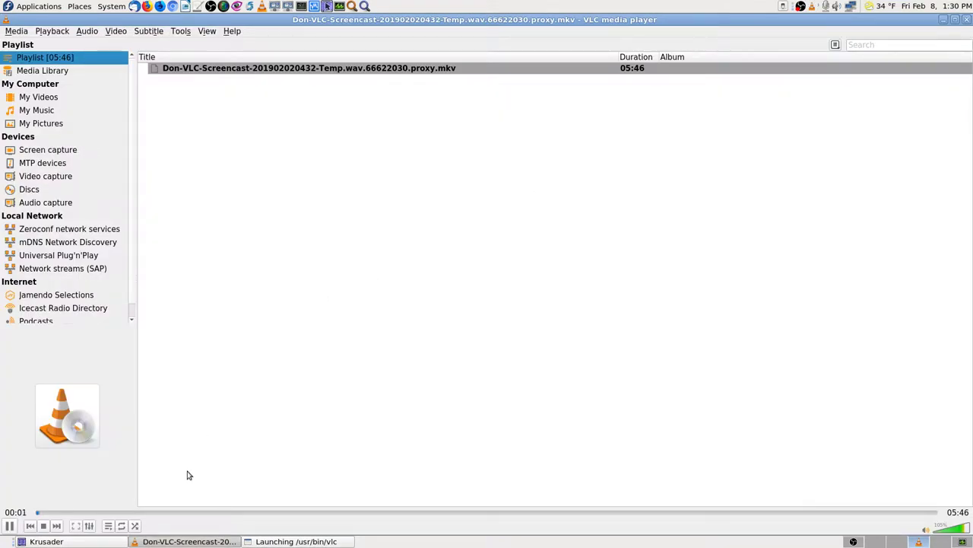
pyautogui.click(43, 529)
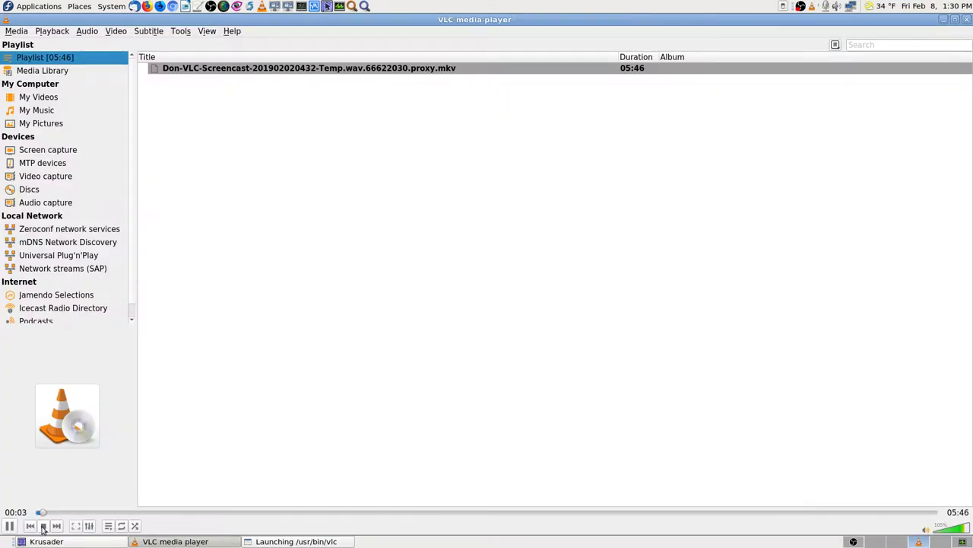
pyautogui.click(968, 21)
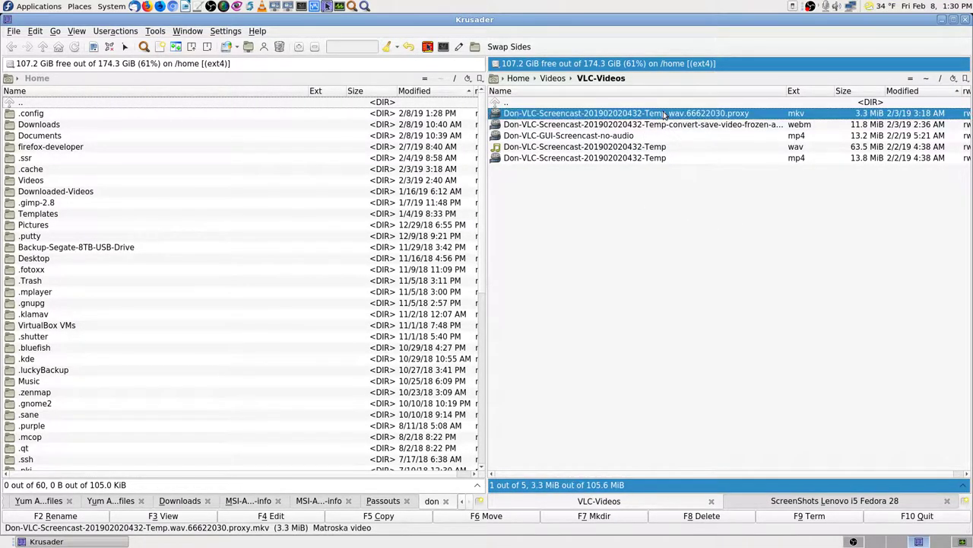
pyautogui.press('Delete')
pyautogui.press('Return')
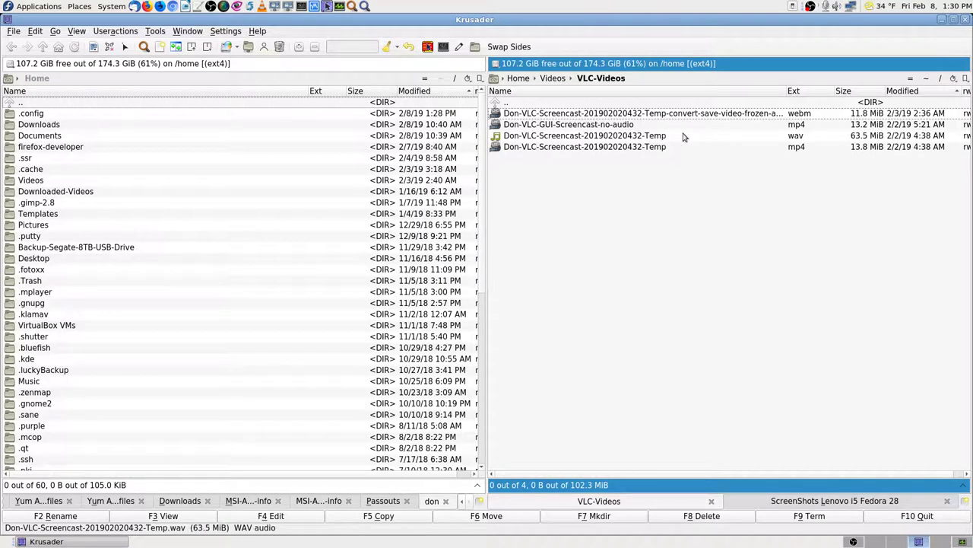
# Preview the frozen-video webm recording, delete it, and go back up to local Videos
pyautogui.click(579, 126)
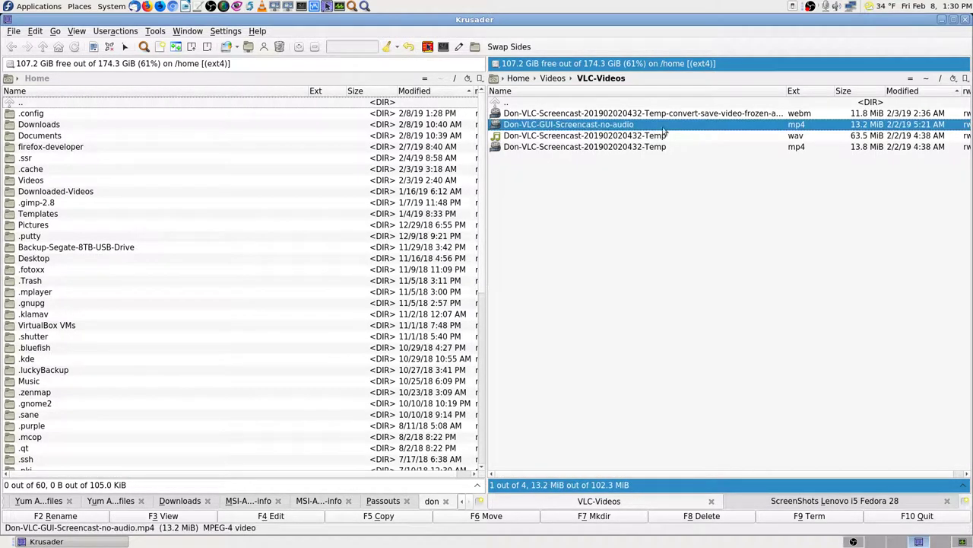
pyautogui.click(682, 104)
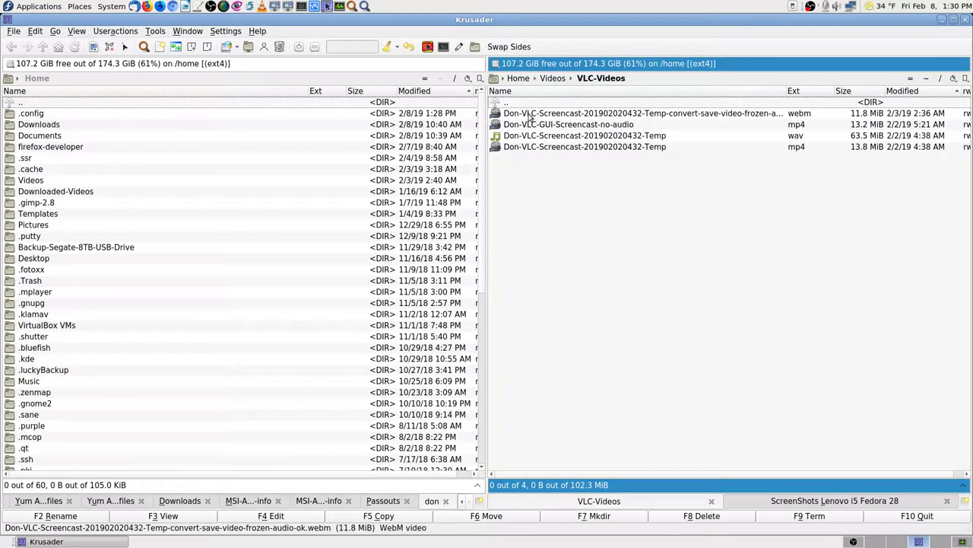
pyautogui.click(530, 115)
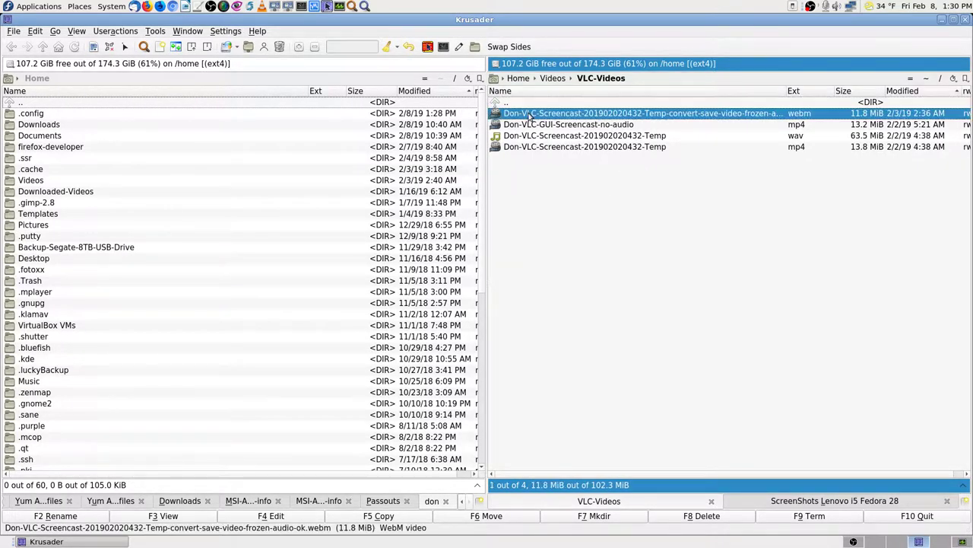
pyautogui.doubleClick(720, 115)
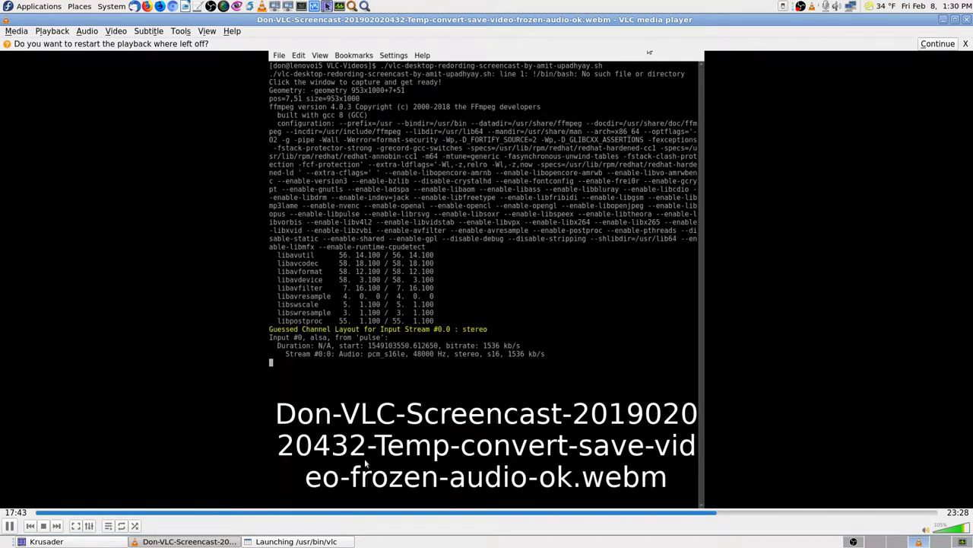
pyautogui.click(44, 525)
pyautogui.hotkey('ctrl', 'q')
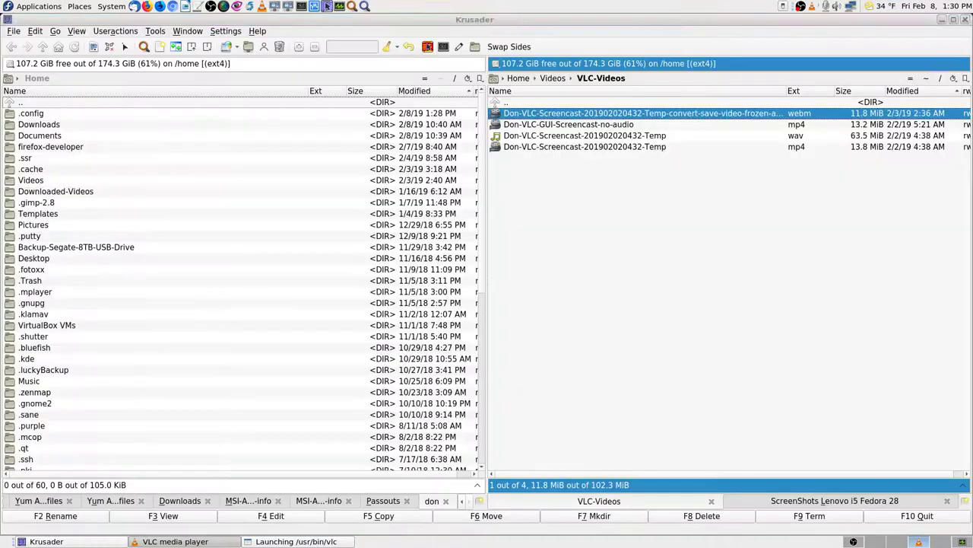
pyautogui.click(723, 114)
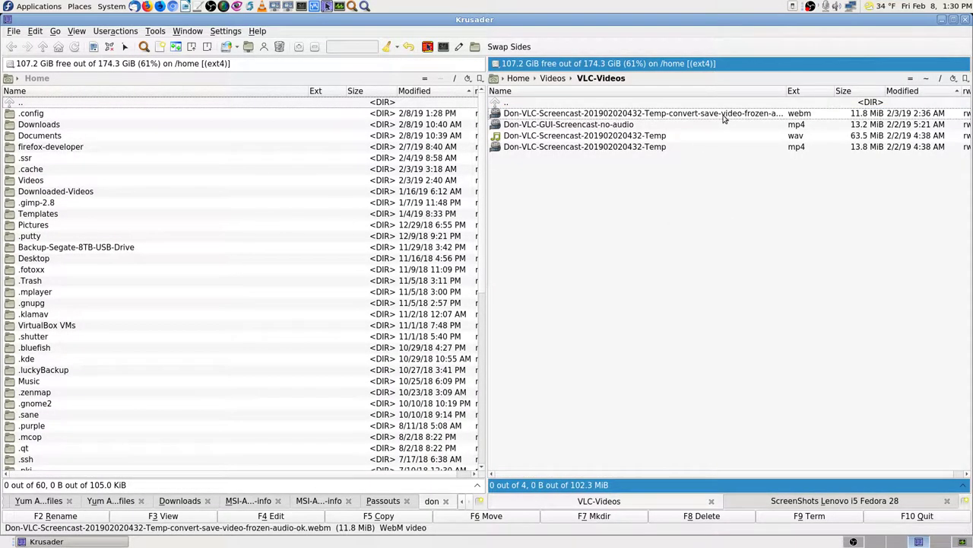
pyautogui.press('Return')
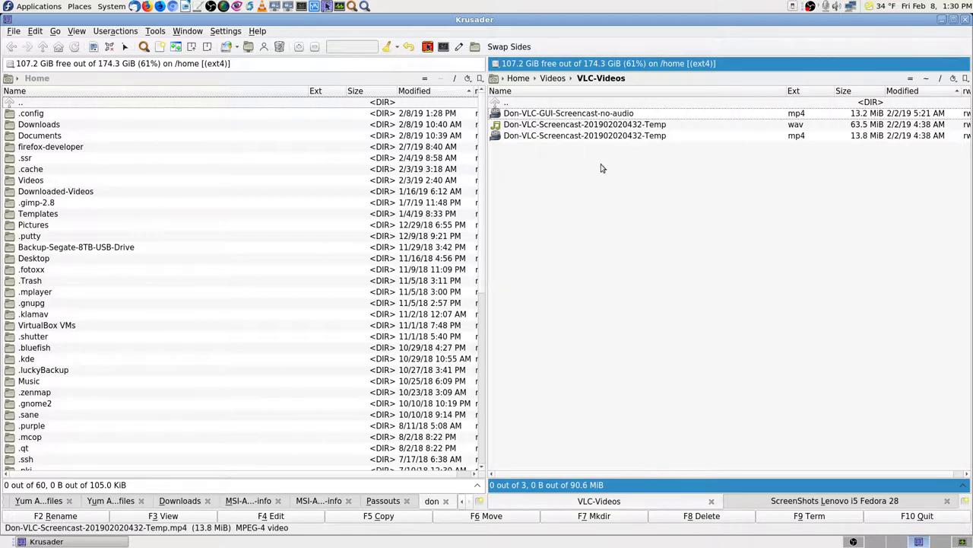
pyautogui.press('BackSpace')
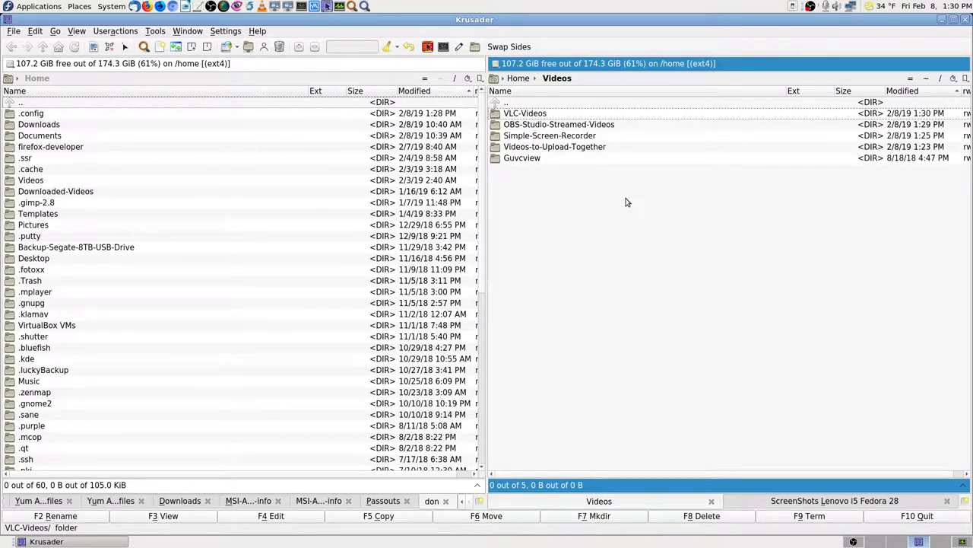
# Check the files in the local OBS-Studio-Streamed-Videos folder
pyautogui.press('Down')
pyautogui.press('Return')
pyautogui.press('BackSpace')
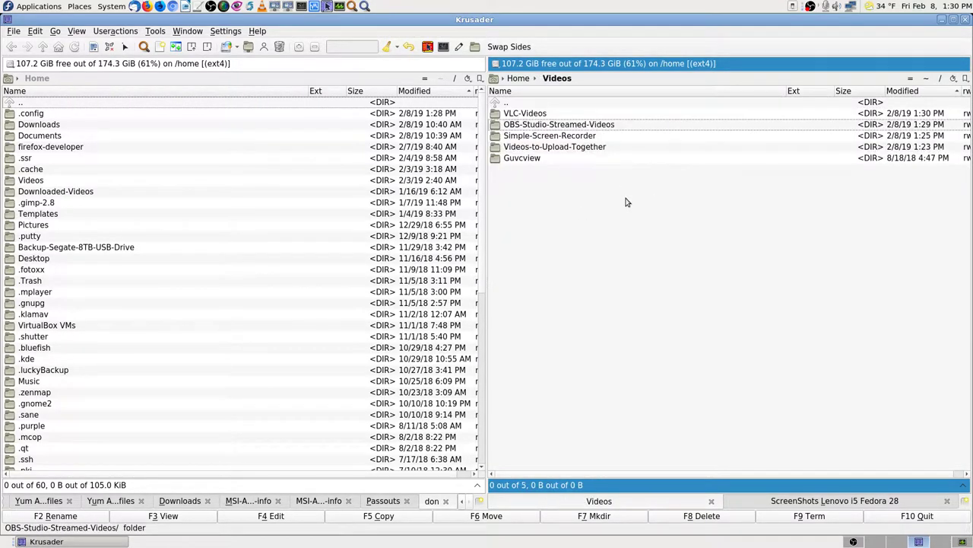
pyautogui.press('Down')
pyautogui.press('Up')
pyautogui.press('Up')
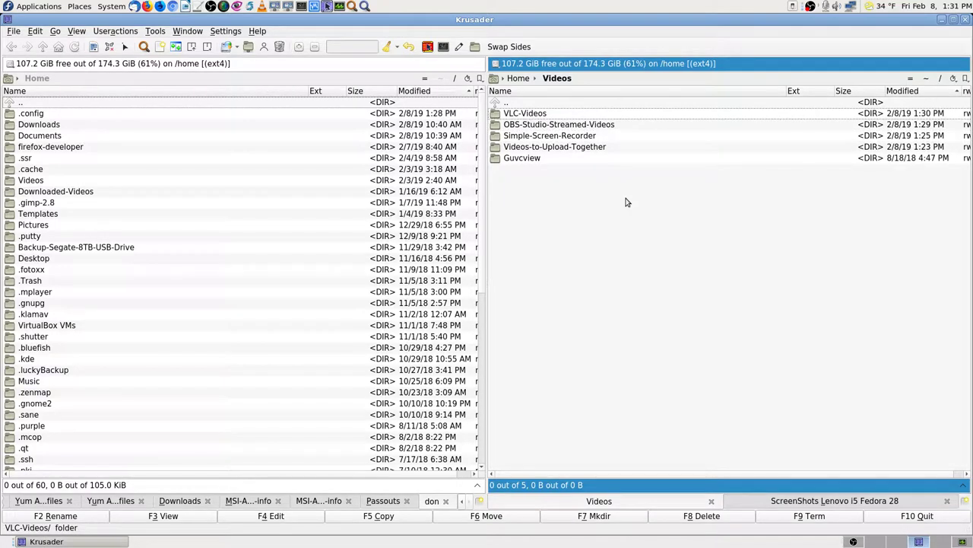
pyautogui.press('Down')
pyautogui.press('Return')
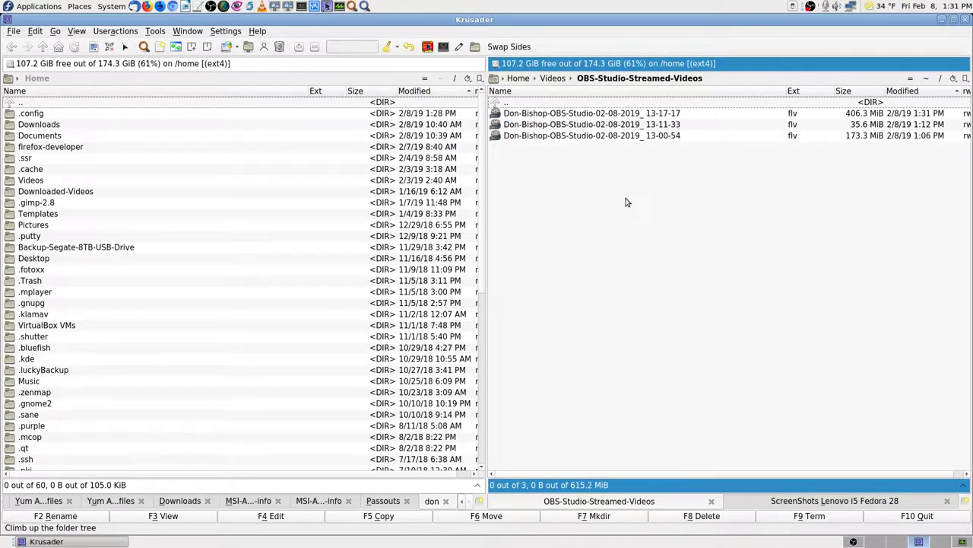
pyautogui.press('BackSpace')
# Mirror Seagate's Videos-to-Upload-Together to the right, put Seagate Videos on the left, start a search
pyautogui.click(108, 203)
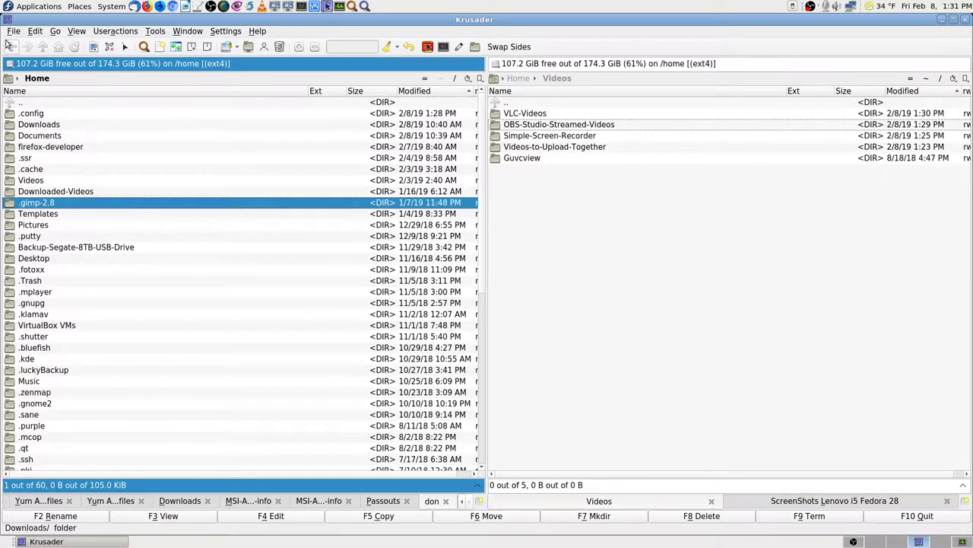
pyautogui.click(10, 48)
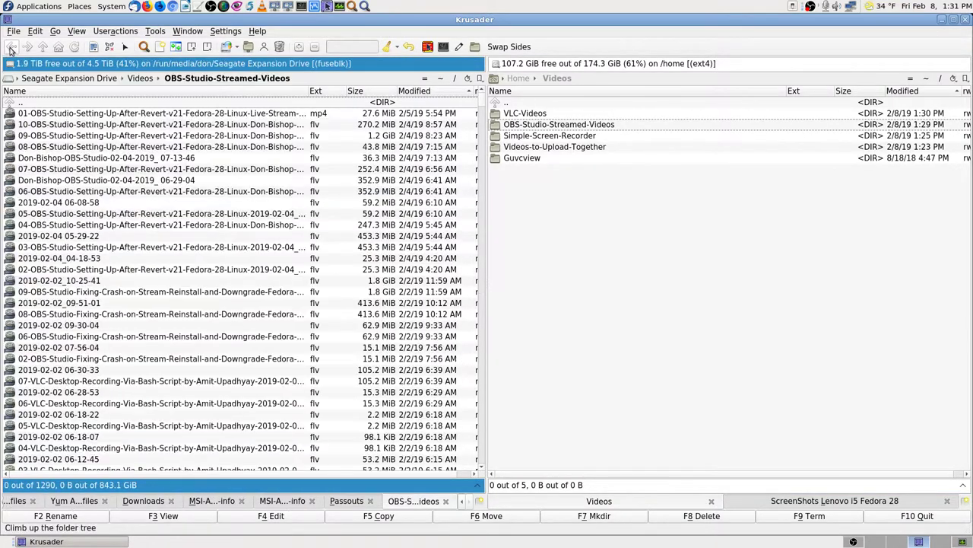
pyautogui.doubleClick(107, 105)
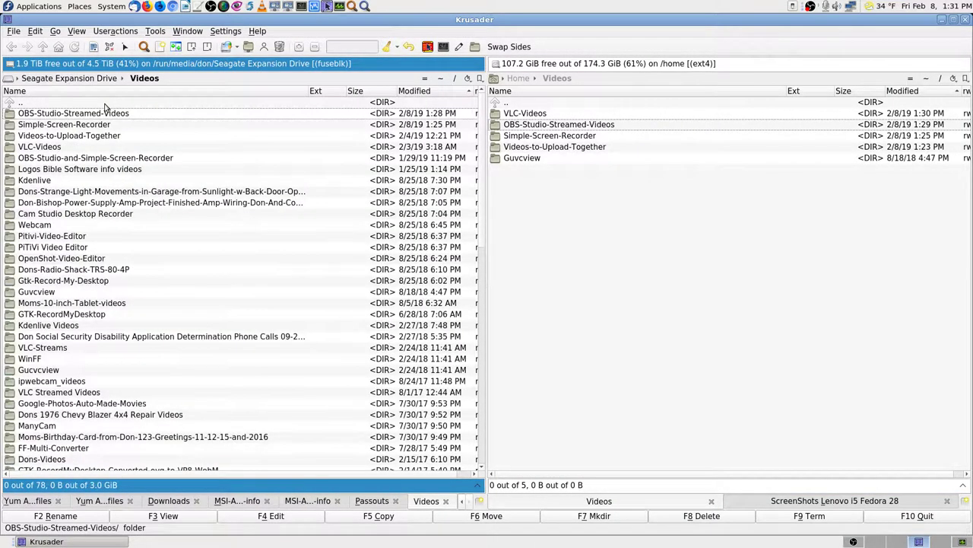
pyautogui.press('Down')
pyautogui.press('Down')
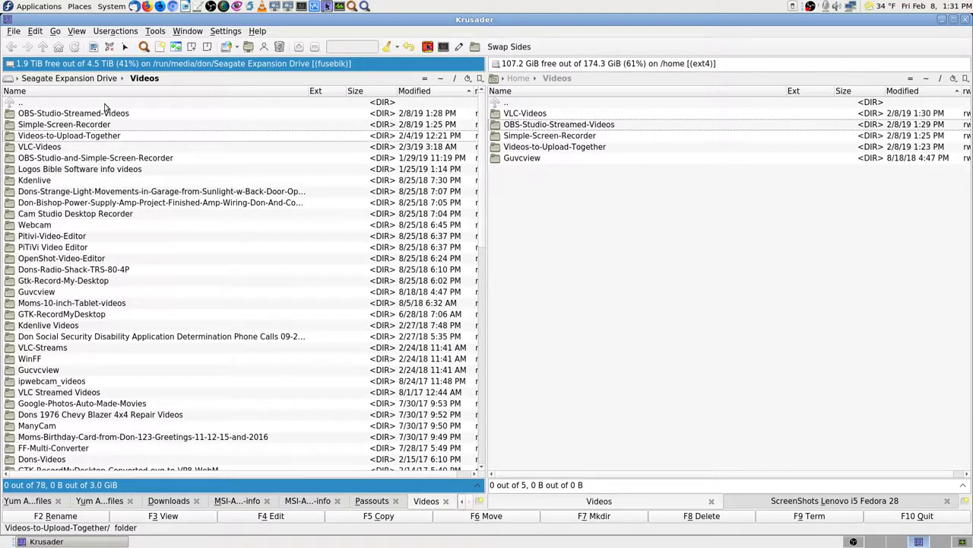
pyautogui.press('Return')
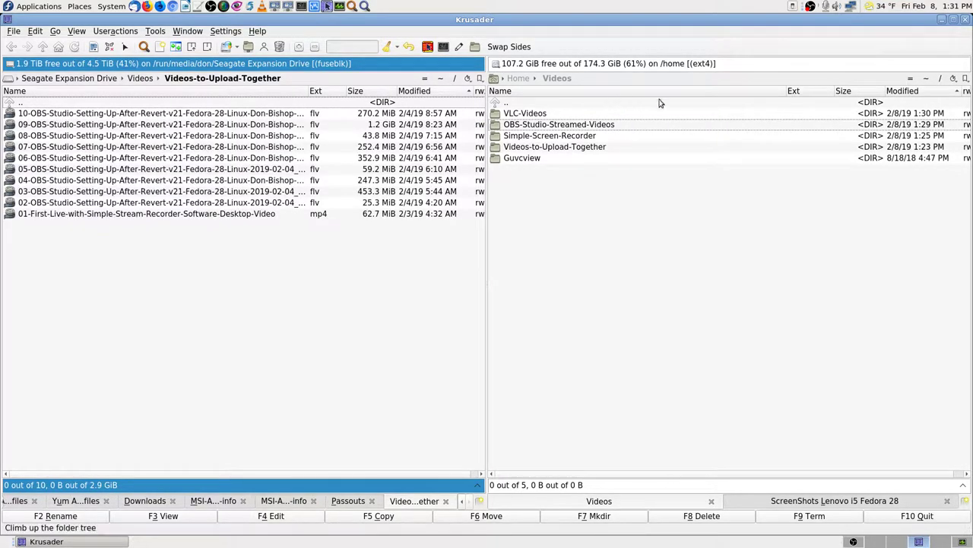
pyautogui.click(910, 79)
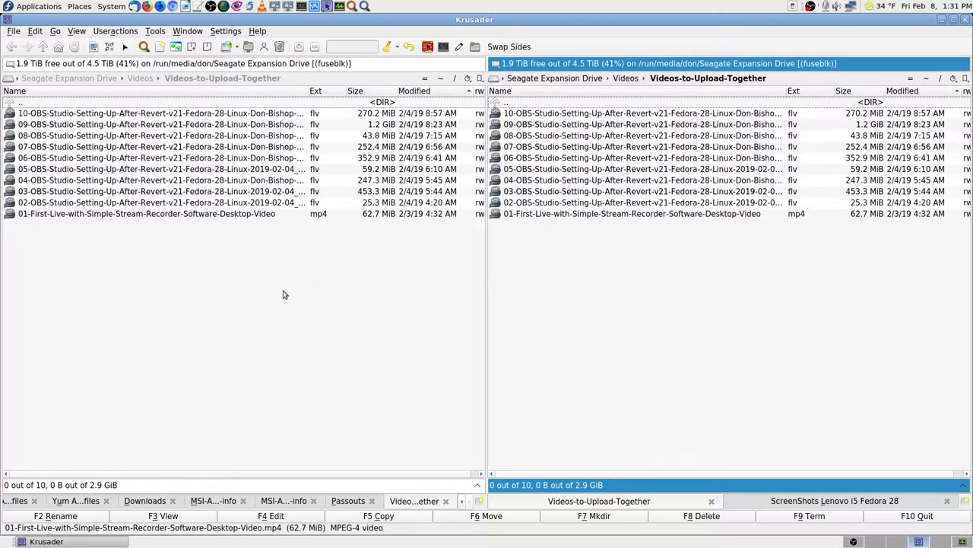
pyautogui.click(260, 311)
pyautogui.press('BackSpace')
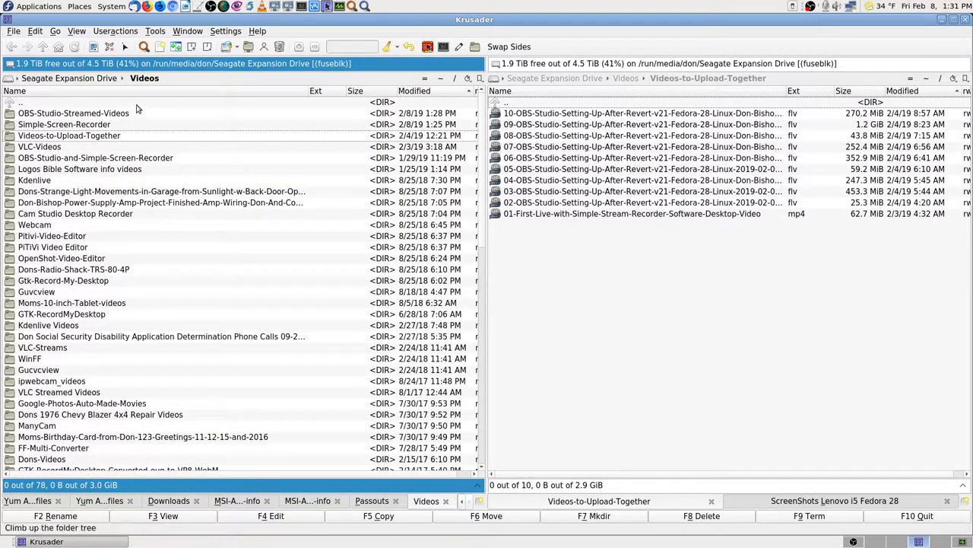
pyautogui.click(583, 107)
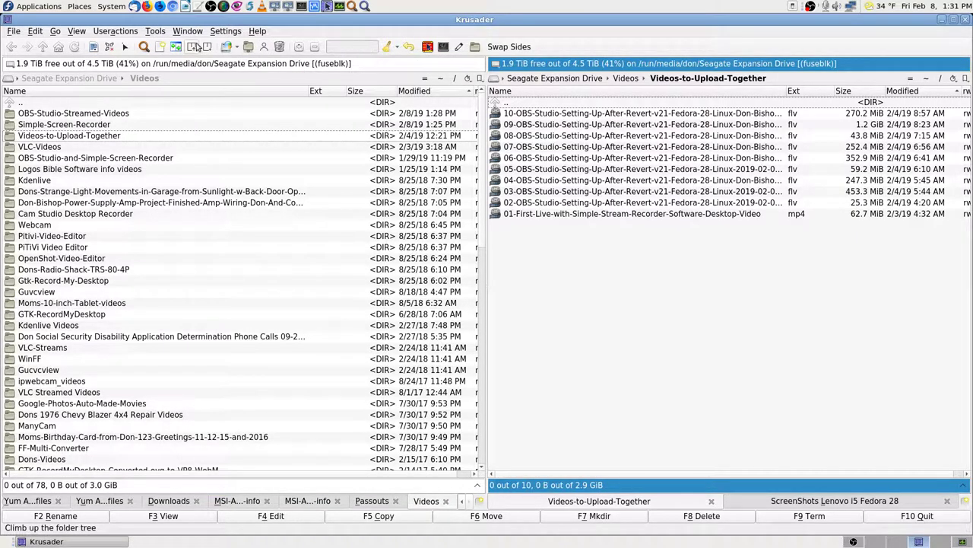
pyautogui.click(144, 46)
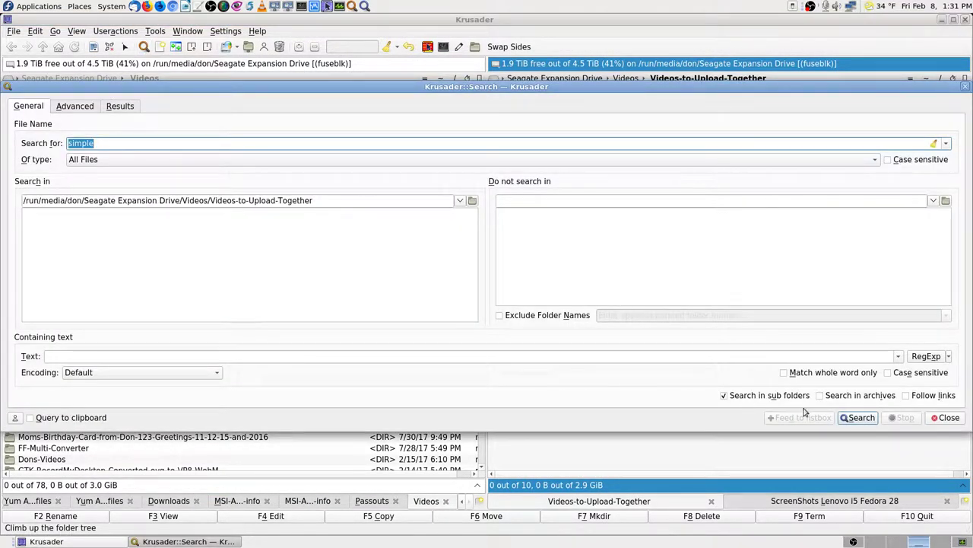
pyautogui.click(862, 418)
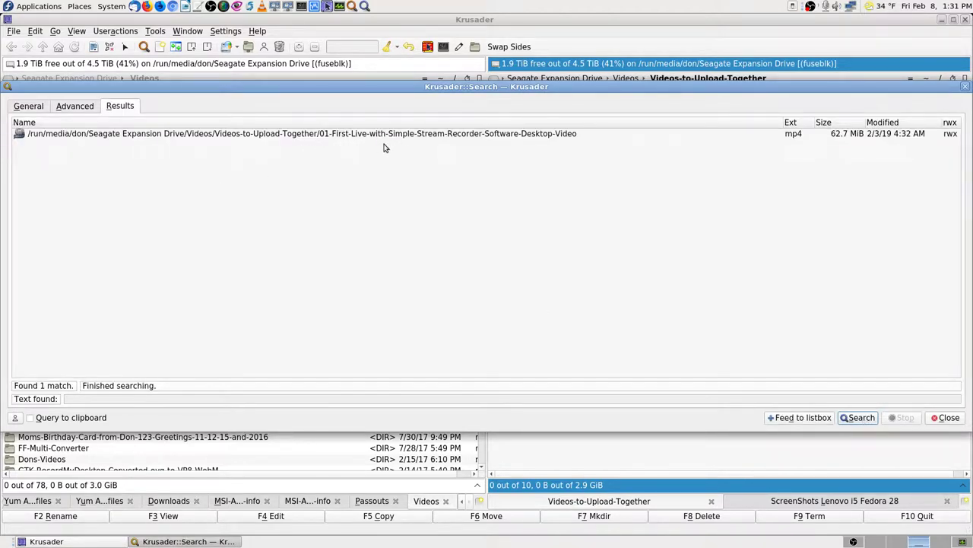
pyautogui.click(945, 420)
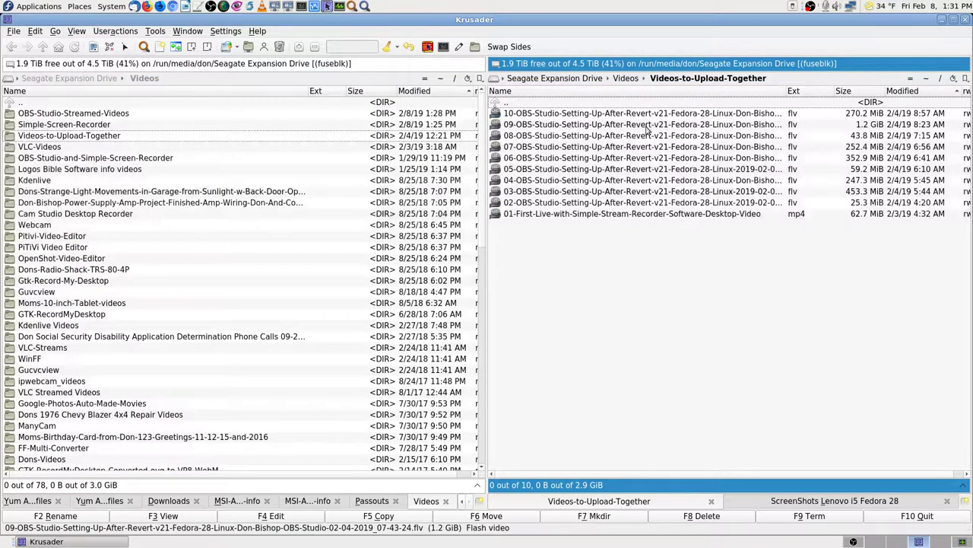
# Sort the upload folder by date and copy 01-First-Live mp4 into Simple-Screen-Recorder, which already holds it
pyautogui.click(922, 91)
pyautogui.click(573, 114)
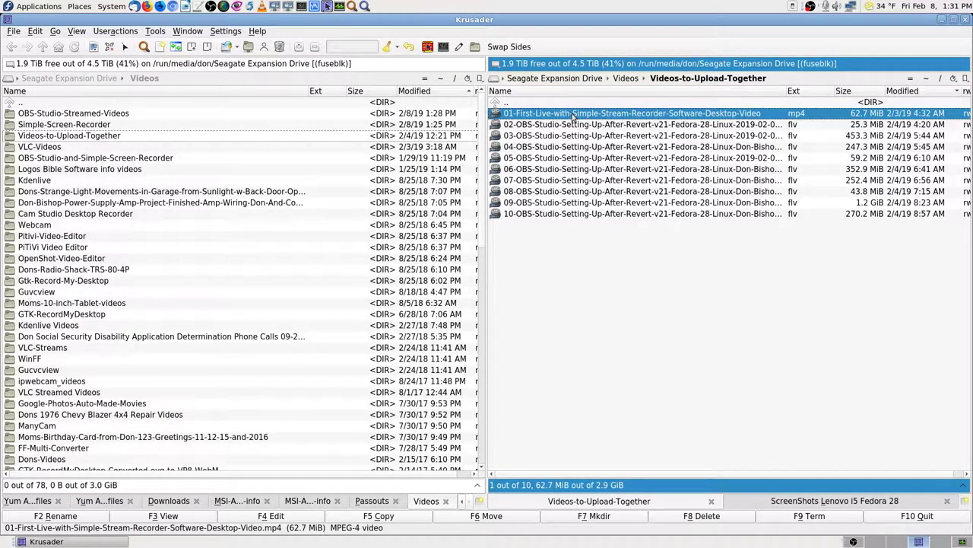
pyautogui.doubleClick(98, 126)
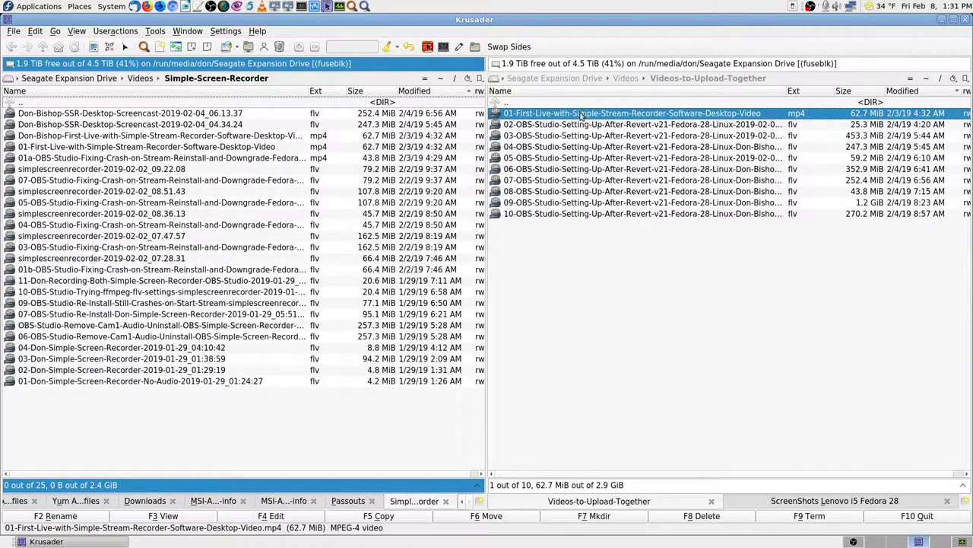
pyautogui.click(582, 116)
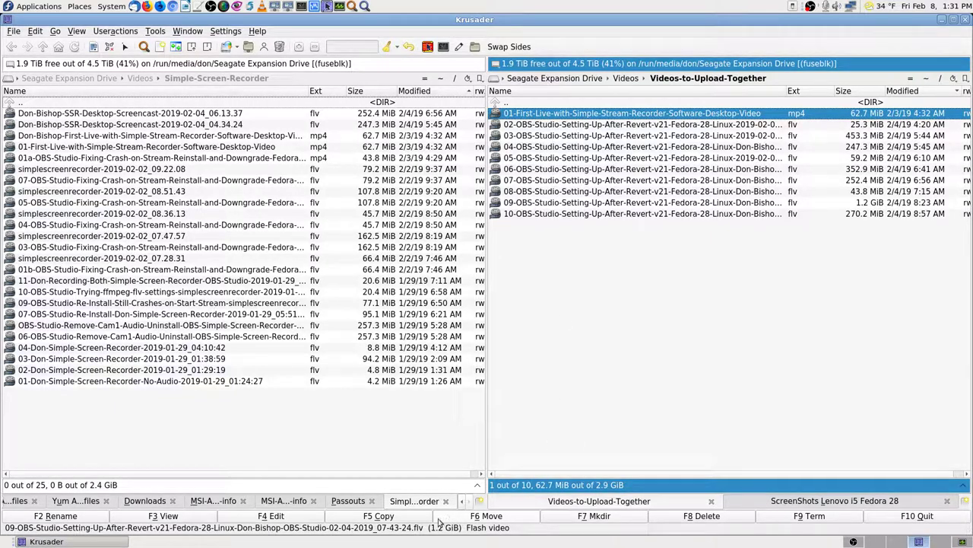
pyautogui.click(403, 521)
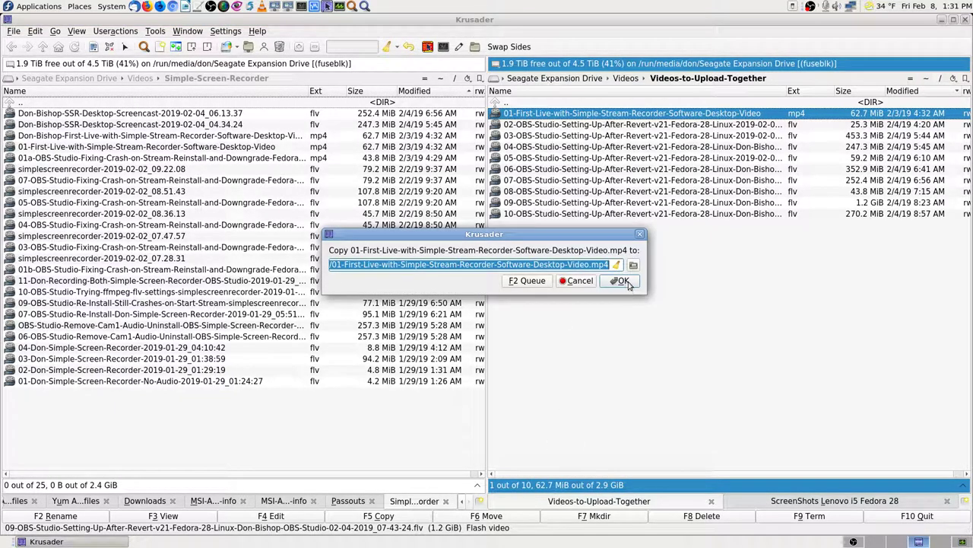
pyautogui.click(622, 280)
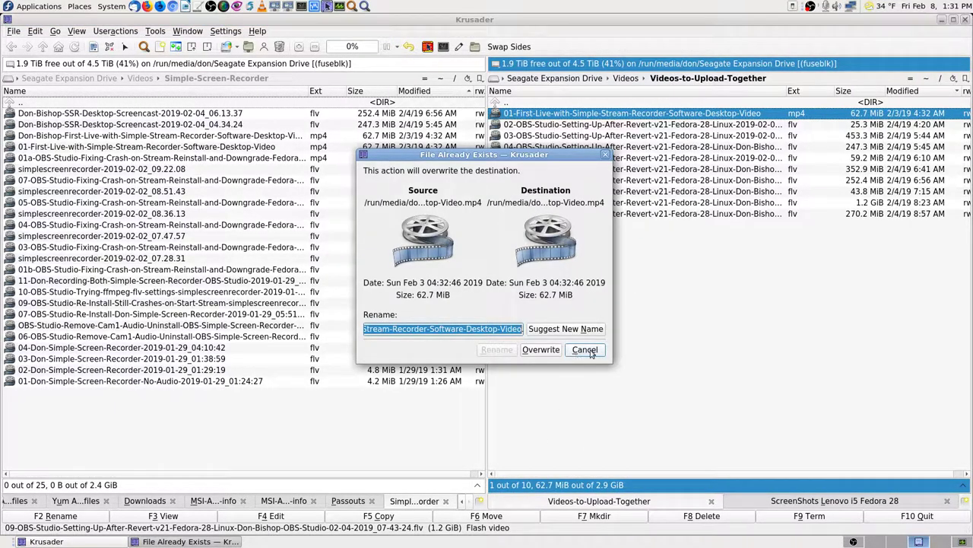
pyautogui.click(560, 350)
pyautogui.click(302, 106)
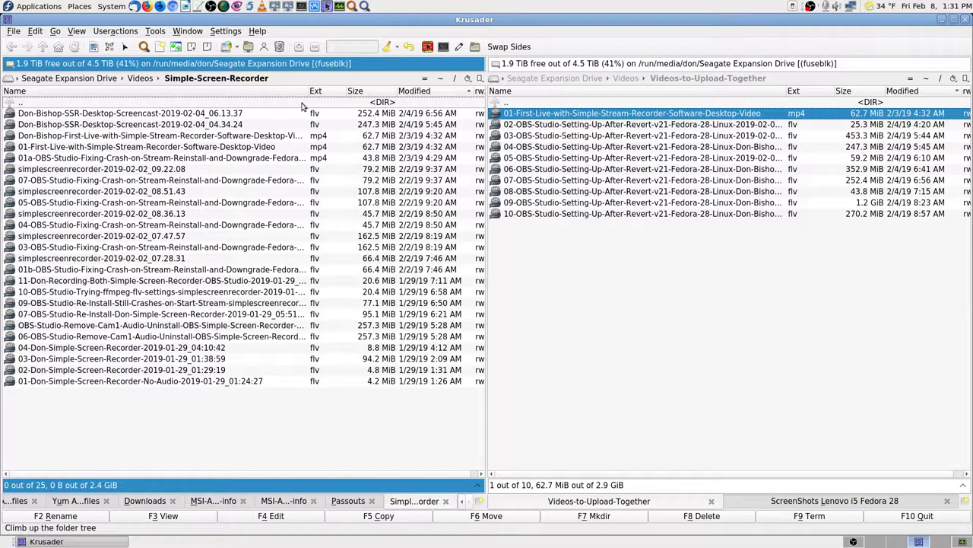
pyautogui.doubleClick(303, 105)
# Copy videos 02–10 into OBS-Studio-Streamed-Videos, skipping all existing files, then show the upload folder on both sides
pyautogui.press('Up')
pyautogui.press('Return')
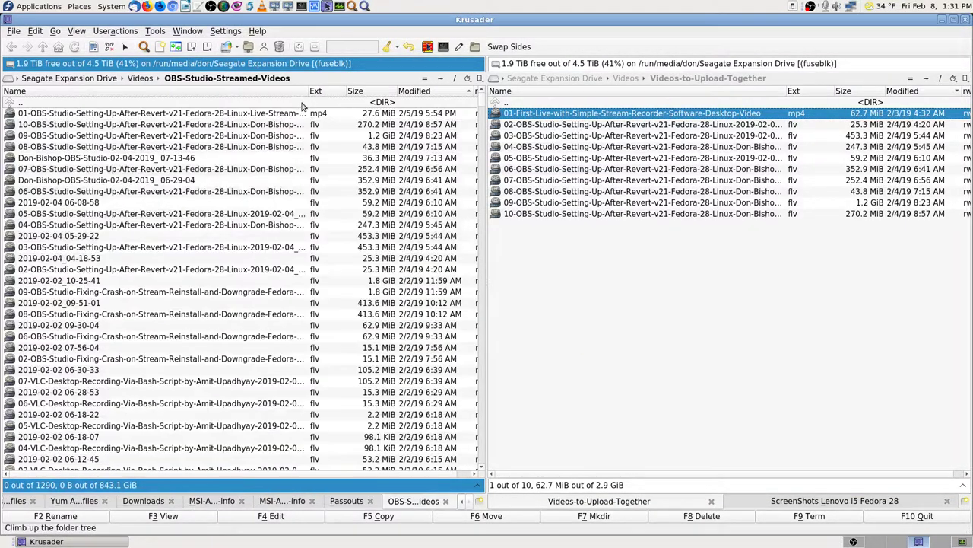
pyautogui.click(528, 125)
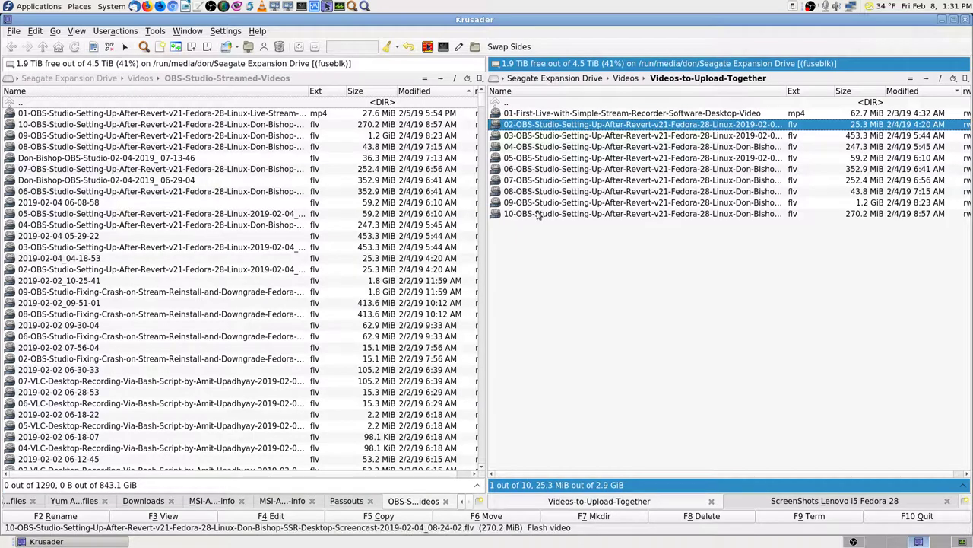
pyautogui.keyDown('shift'); pyautogui.click(536, 214); pyautogui.keyUp('shift')
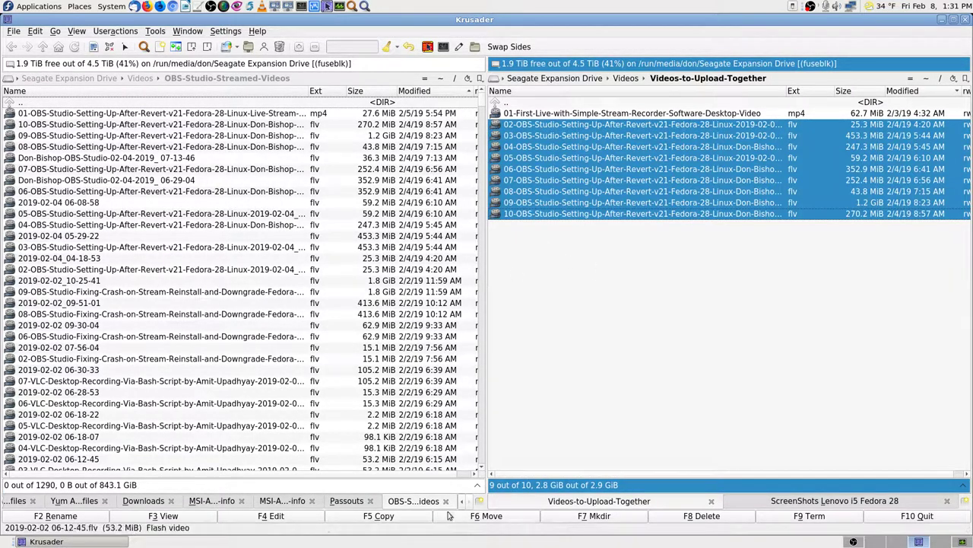
pyautogui.click(387, 521)
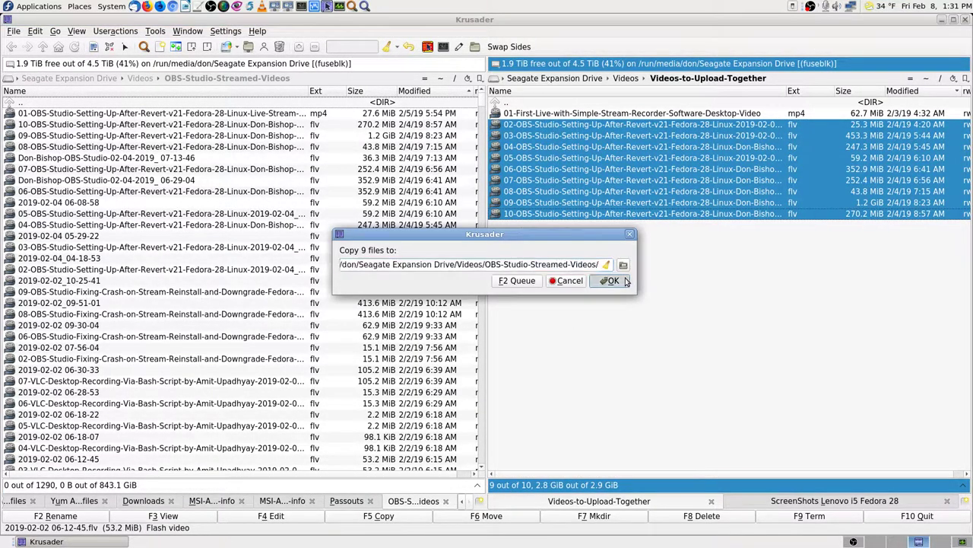
pyautogui.click(628, 280)
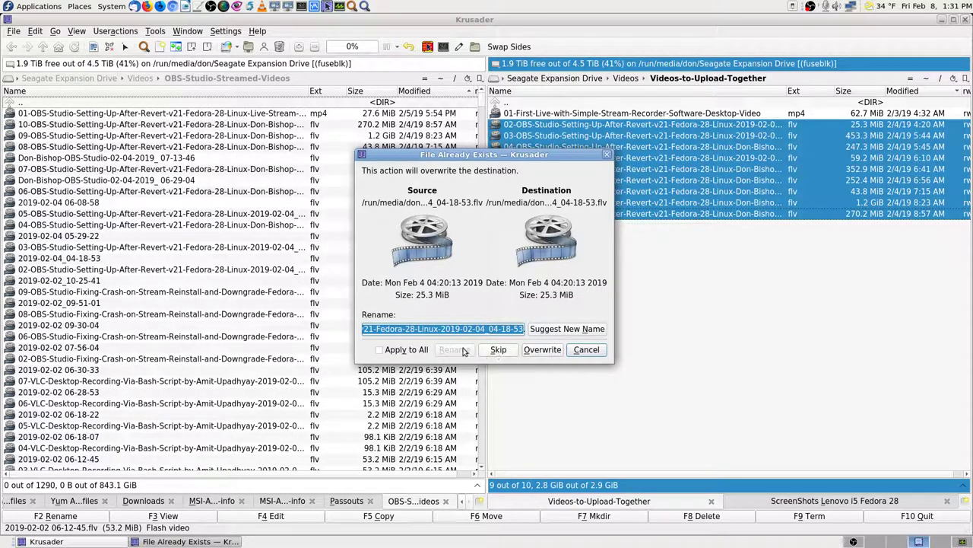
pyautogui.click(407, 350)
pyautogui.click(499, 350)
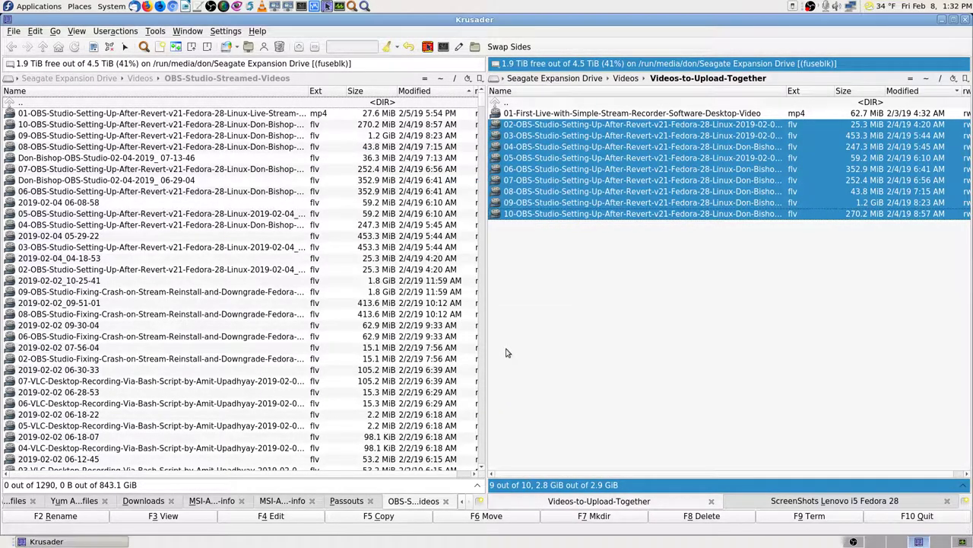
pyautogui.click(425, 78)
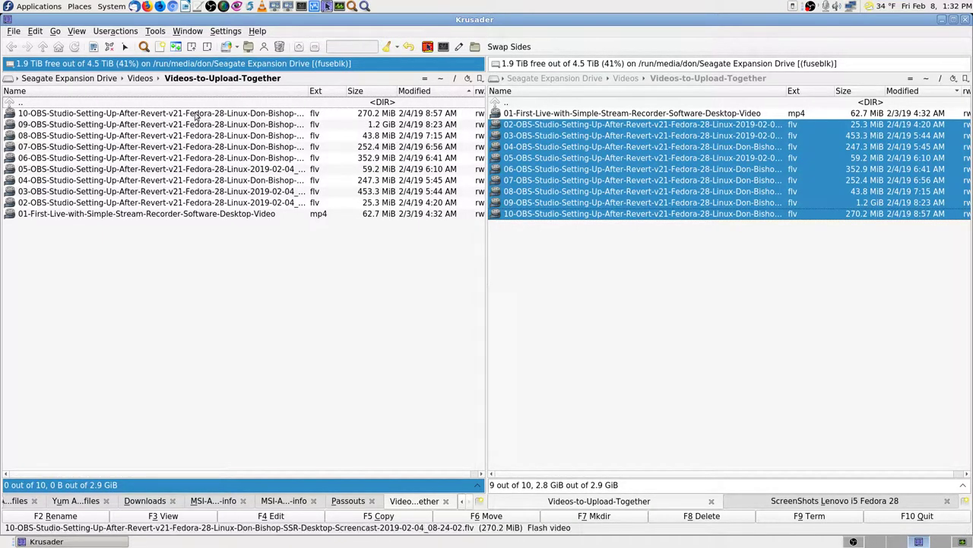
# Select all ten videos in the Seagate Videos-to-Upload-Together folder and delete them
pyautogui.click(567, 205)
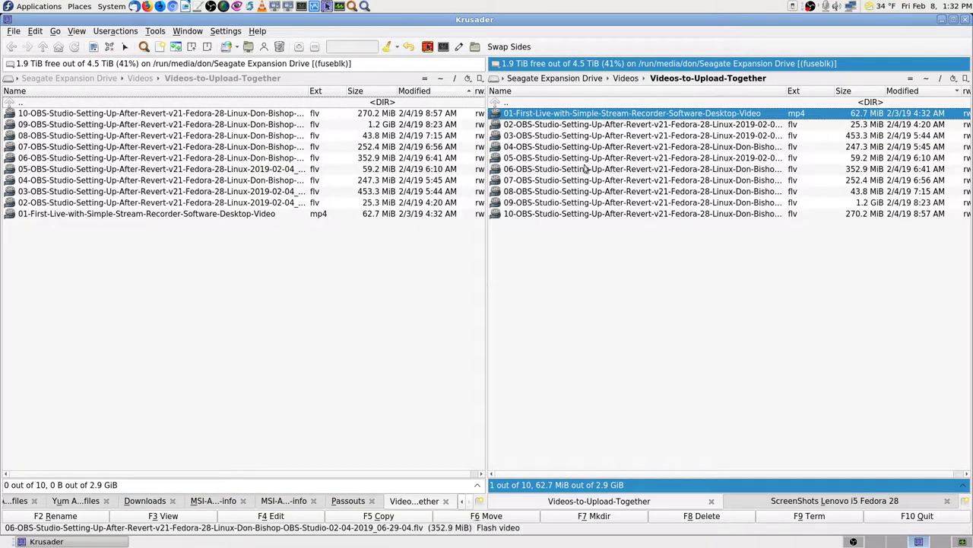
pyautogui.keyDown('shift'); pyautogui.click(556, 216); pyautogui.keyUp('shift')
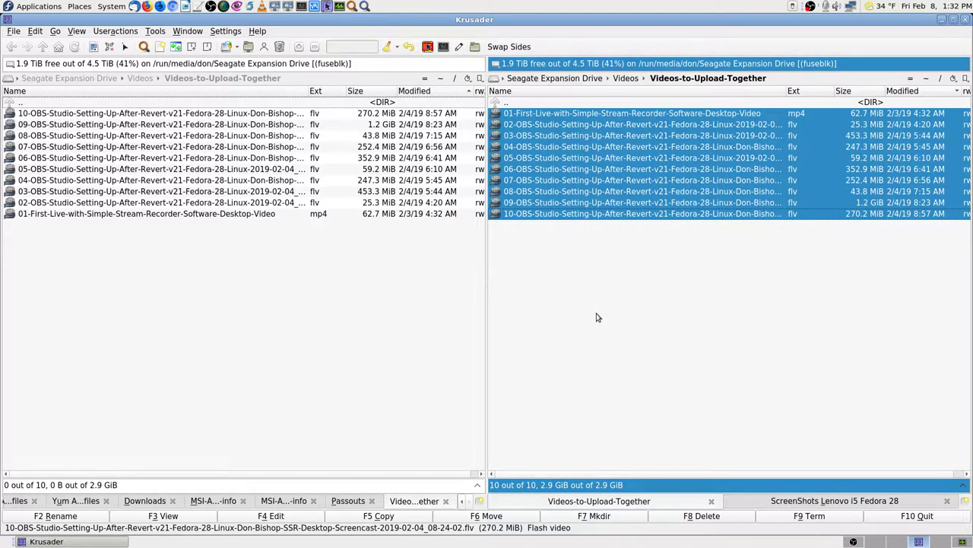
pyautogui.press('Delete')
pyautogui.press('Escape')
pyautogui.click(440, 79)
# Open Documents in the left panel and the local Videos folder in the right
pyautogui.write('doc')
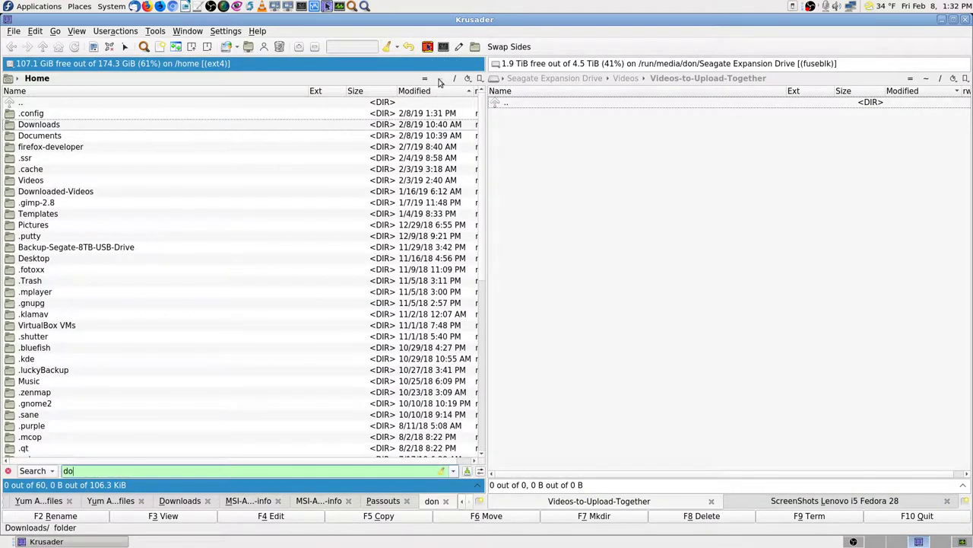
pyautogui.press('Return')
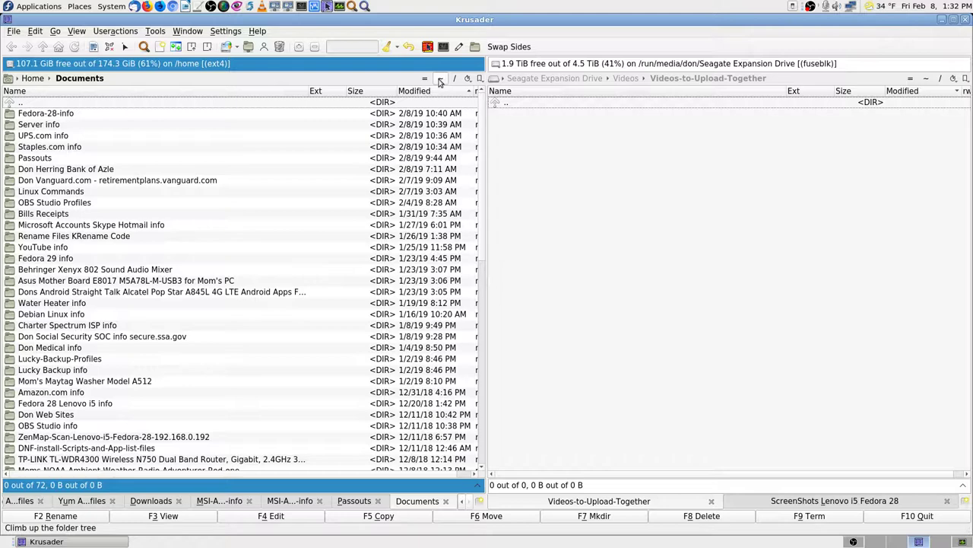
pyautogui.click(849, 226)
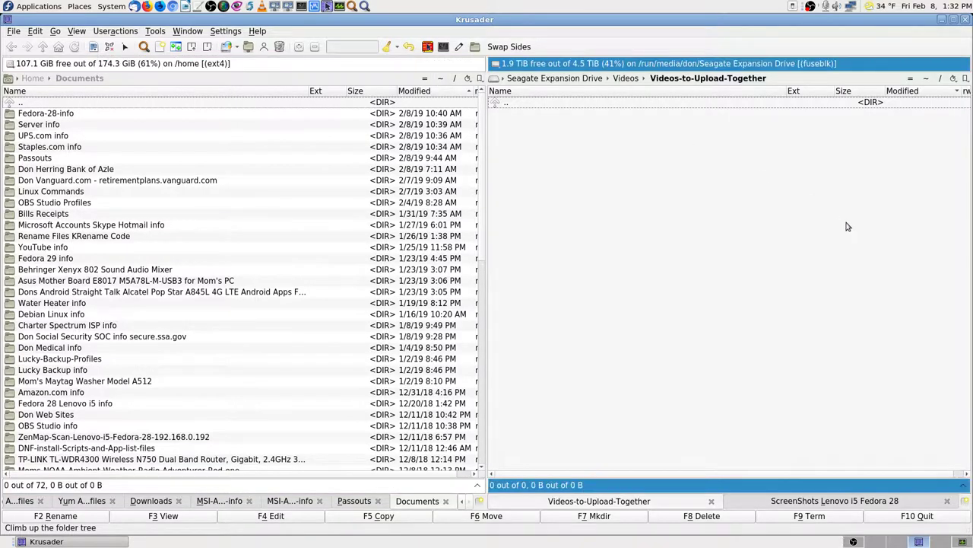
pyautogui.click(927, 79)
pyautogui.write('vid')
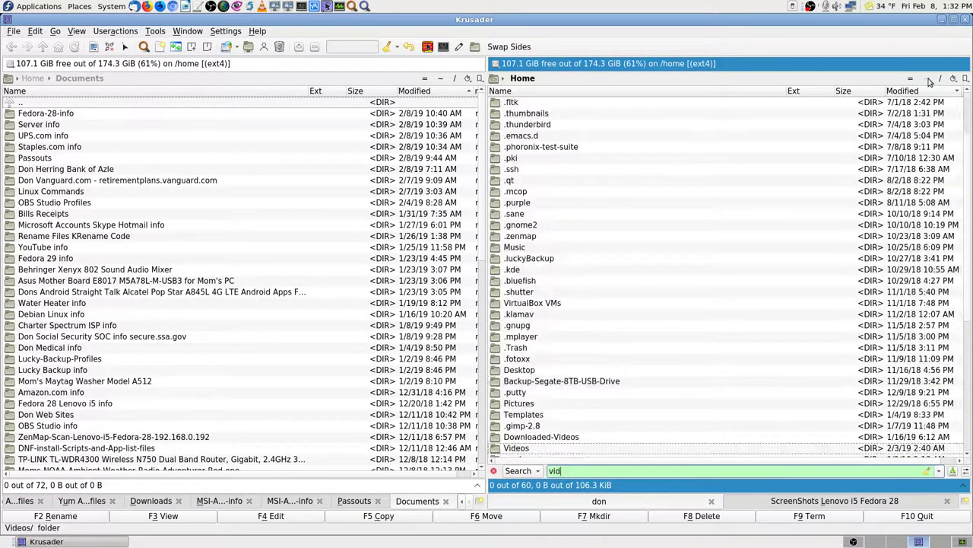
pyautogui.press('Return')
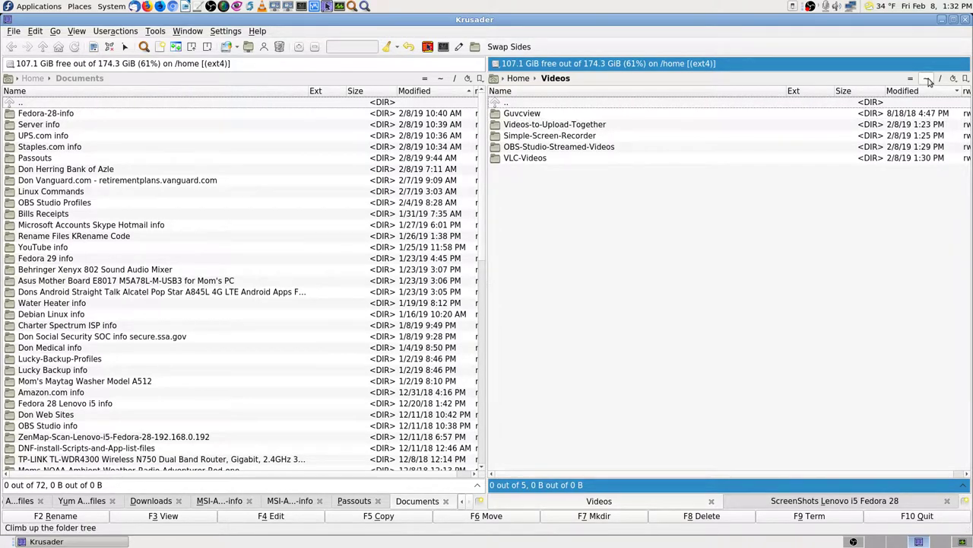
# Sort Videos newest first and check the VLC-Videos and OBS-Studio-Streamed-Videos folders
pyautogui.click(934, 92)
pyautogui.press('Down')
pyautogui.press('Return')
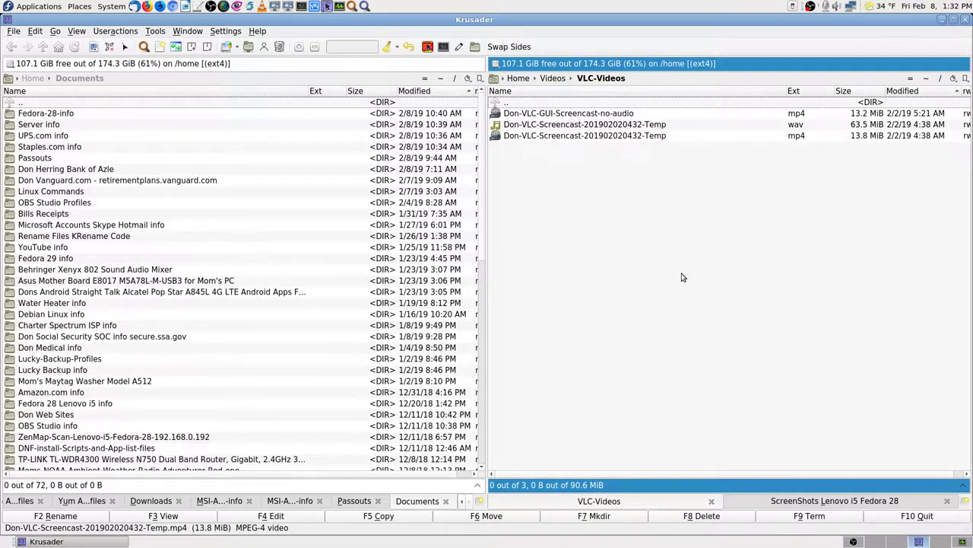
pyautogui.press('BackSpace')
pyautogui.press('Down')
pyautogui.press('Return')
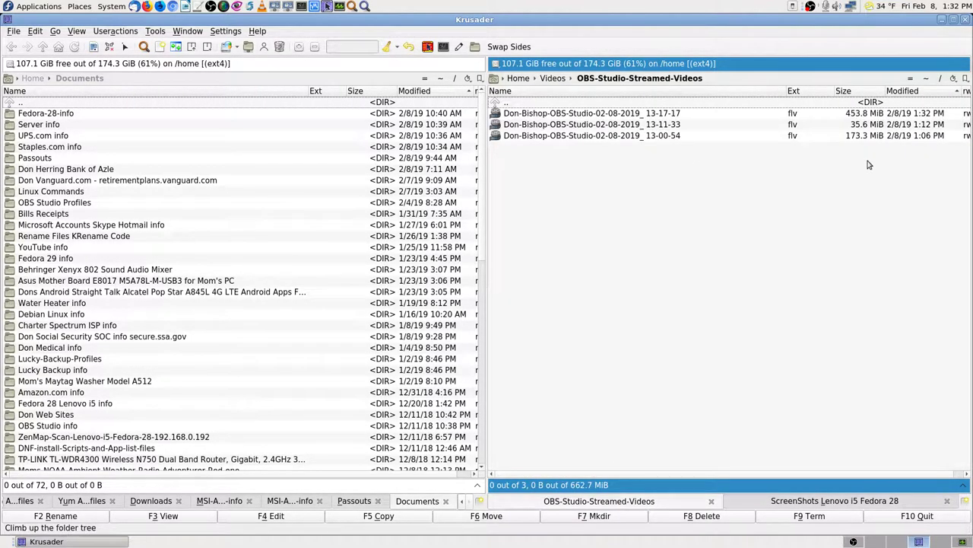
# Open Fedora-28-info on the left, then switch OBS Studio to the Cam 1 Stream scene
pyautogui.click(64, 135)
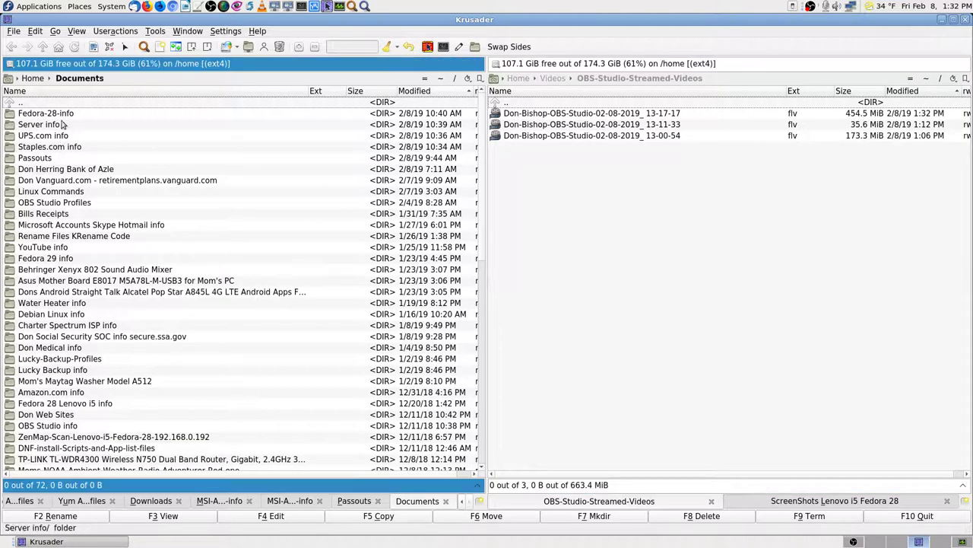
pyautogui.doubleClick(65, 113)
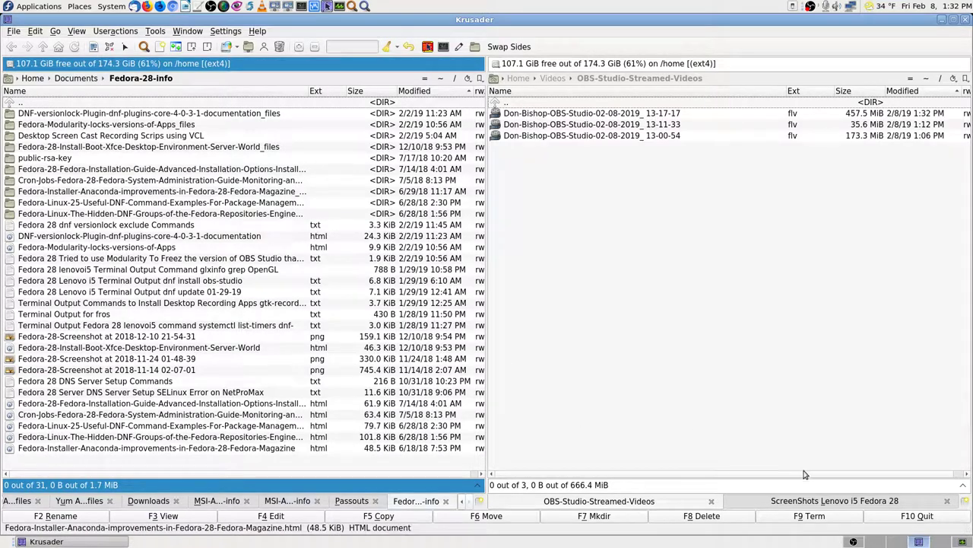
pyautogui.click(853, 542)
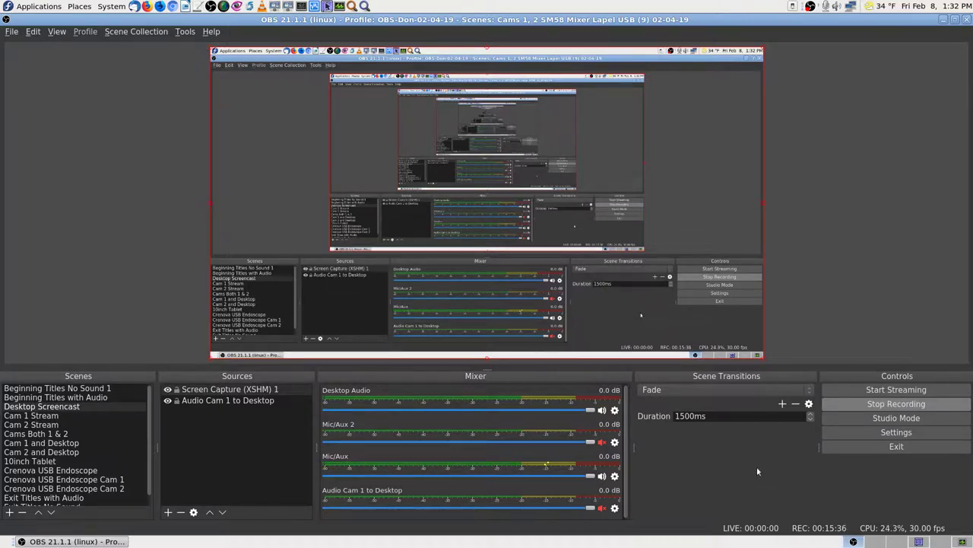
pyautogui.click(67, 415)
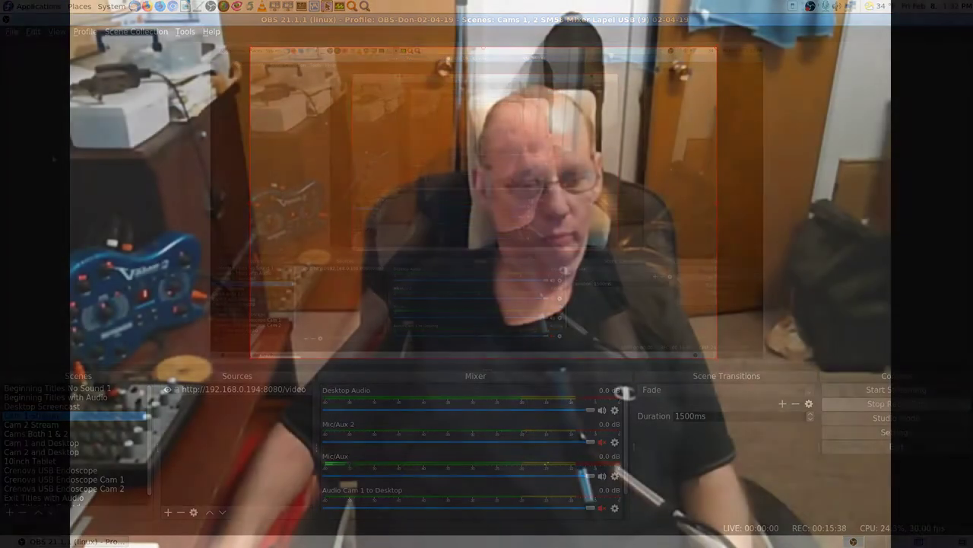